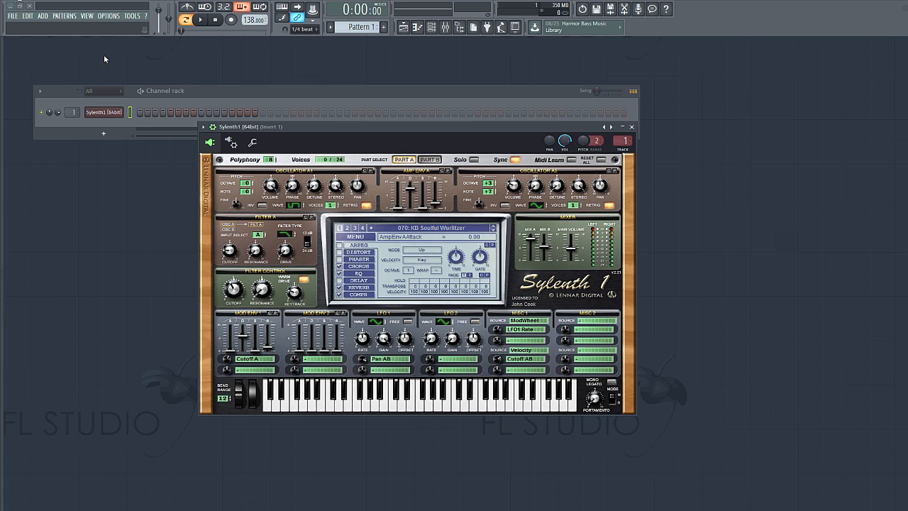
# - Set the snap to 1/2 beat and record a live chord progression into Sylenth1 with the metronome on
pyautogui.click(242, 65)
pyautogui.click(231, 21)
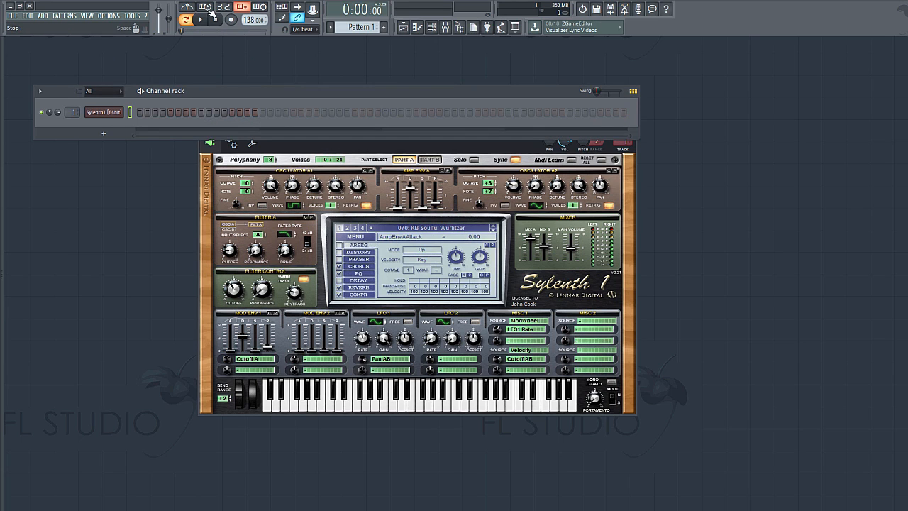
pyautogui.click(303, 29)
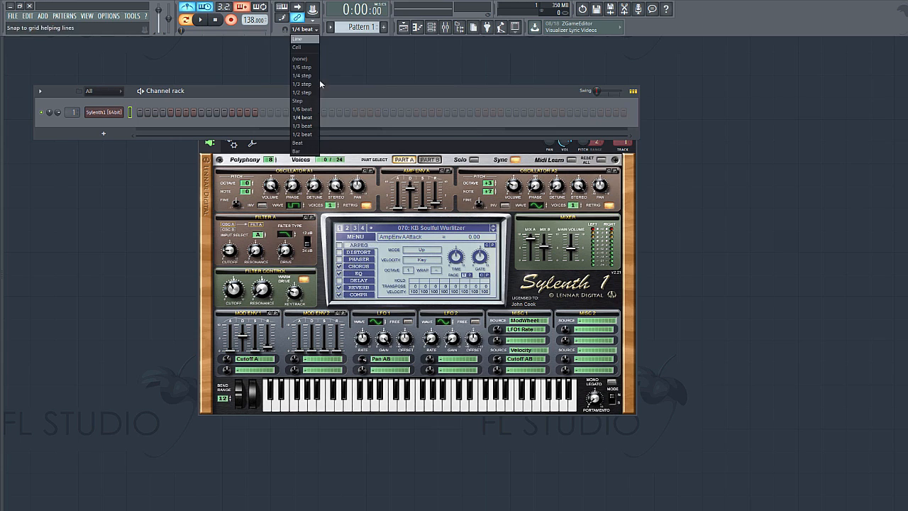
pyautogui.click(307, 135)
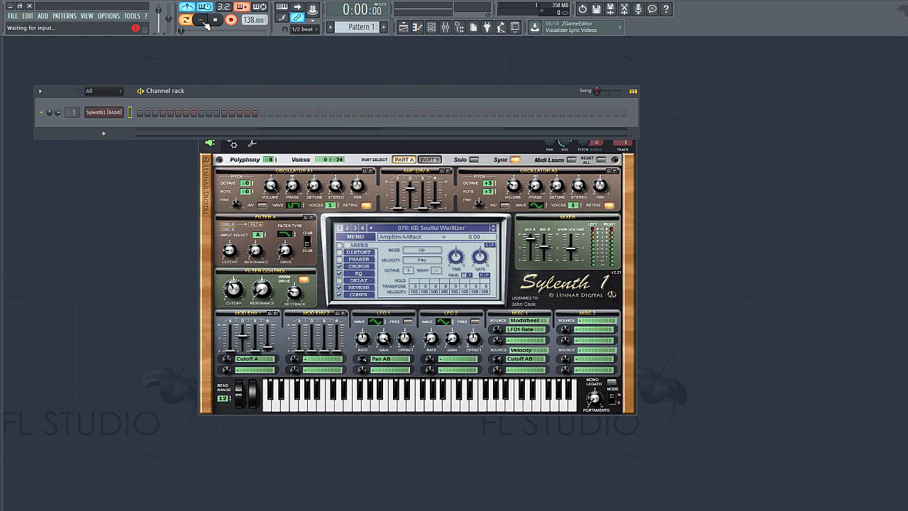
pyautogui.click(202, 21)
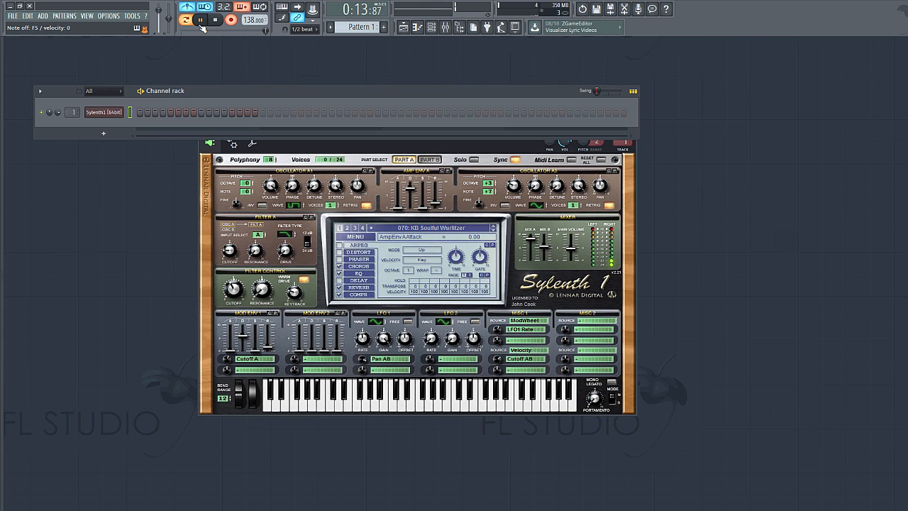
pyautogui.click(216, 22)
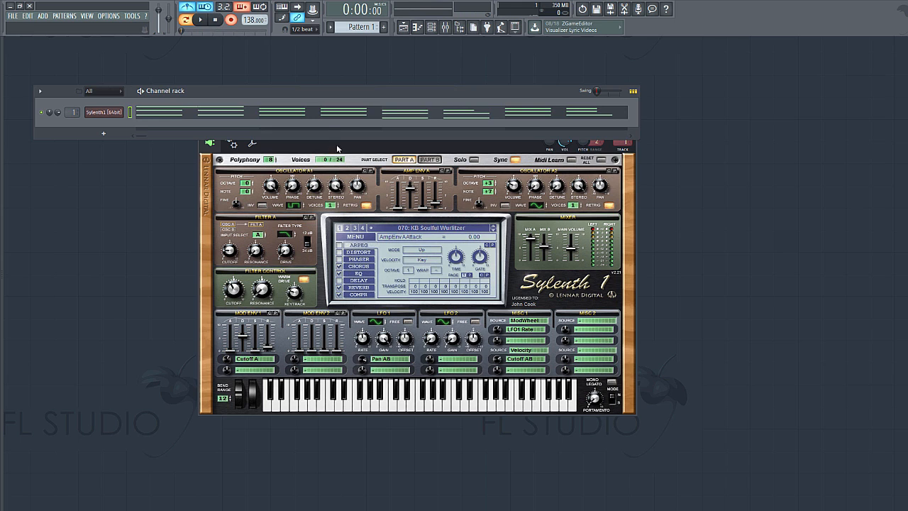
# - Open the recorded pattern in the piano roll and delete all notes from bar 5 onward
pyautogui.click(314, 112)
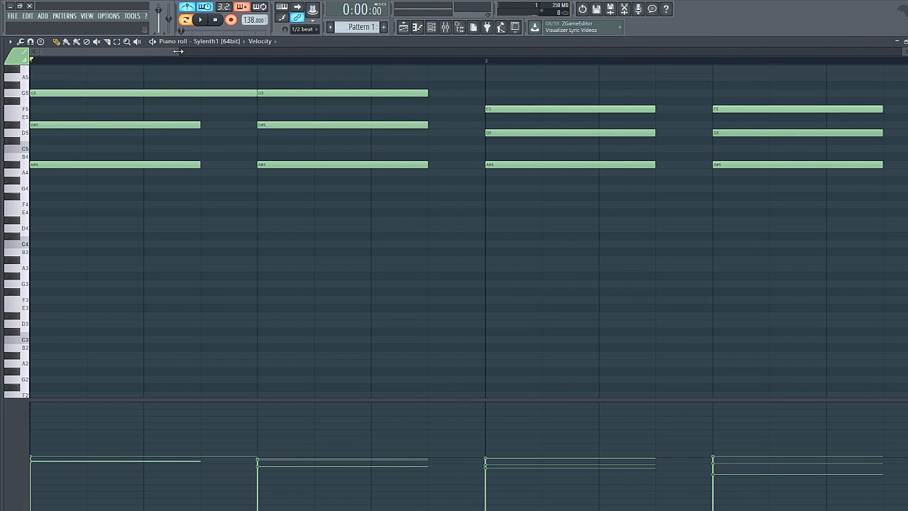
pyautogui.scroll(-5, 171, 47)
pyautogui.click(117, 41)
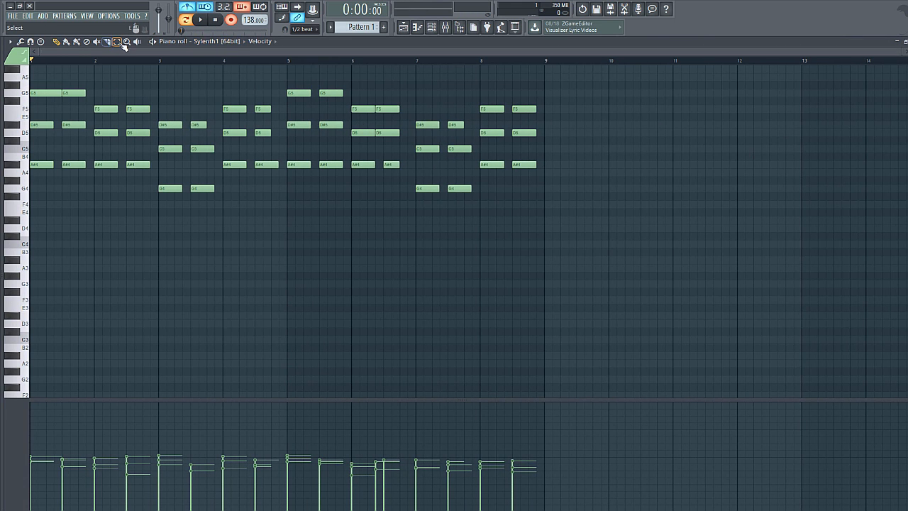
pyautogui.moveTo(621, 290); pyautogui.dragTo(286, 64)
pyautogui.press('Delete')
# - Apply Quick legato to all chords, trim the last notes to the end of bar 4, and play the pattern without the metronome
pyautogui.hotkey('ctrl', 'a')
pyautogui.scroll(1, 290, 166)
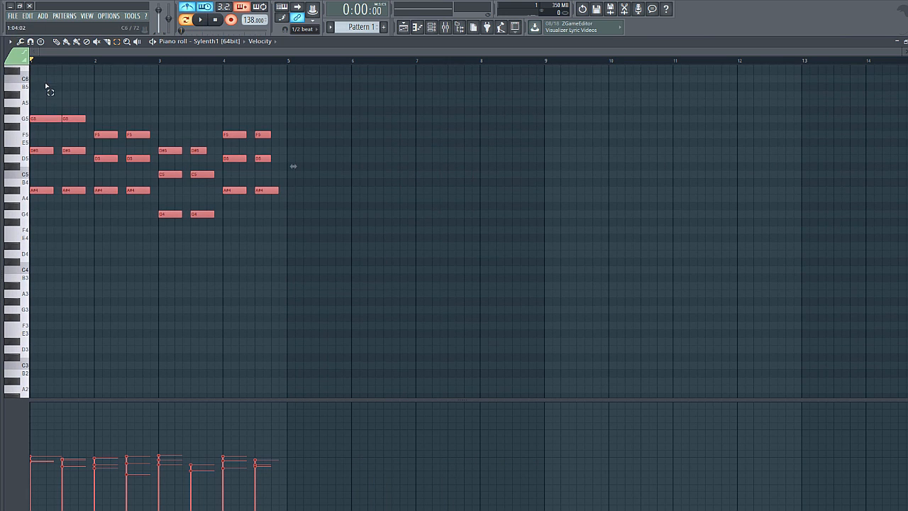
pyautogui.click(10, 41)
pyautogui.click(106, 80)
pyautogui.moveTo(339, 249)
pyautogui.mouseDown()
pyautogui.moveTo(295, 195)
pyautogui.moveTo(261, 123)
pyautogui.moveTo(287, 134)
pyautogui.mouseUp()
pyautogui.click(56, 41)
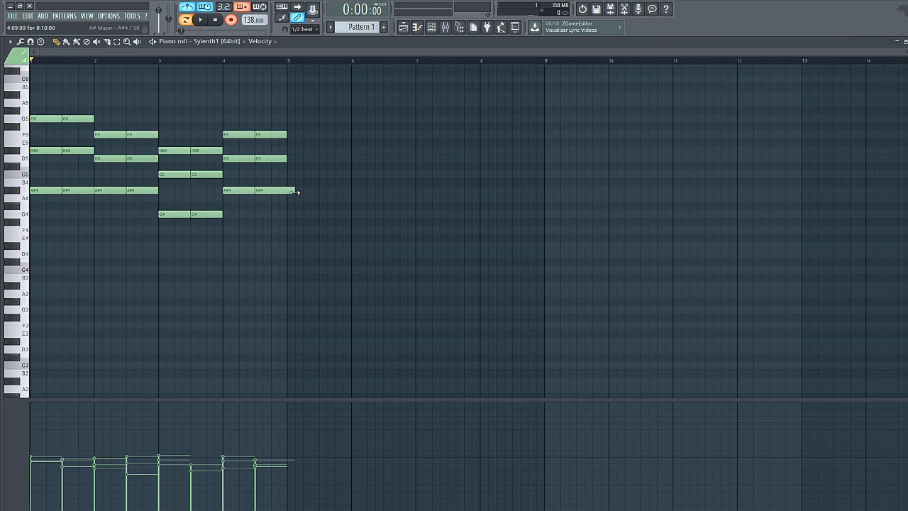
pyautogui.moveTo(295, 190); pyautogui.dragTo(286, 190)
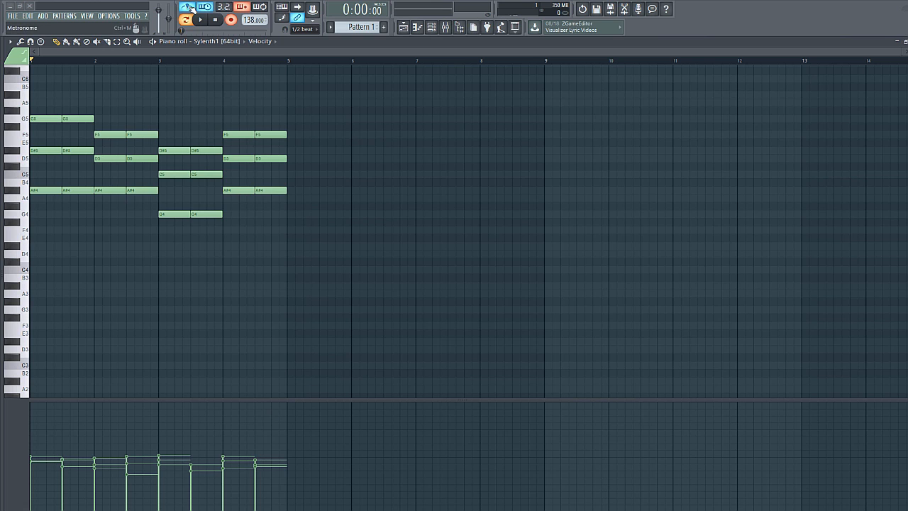
pyautogui.click(202, 19)
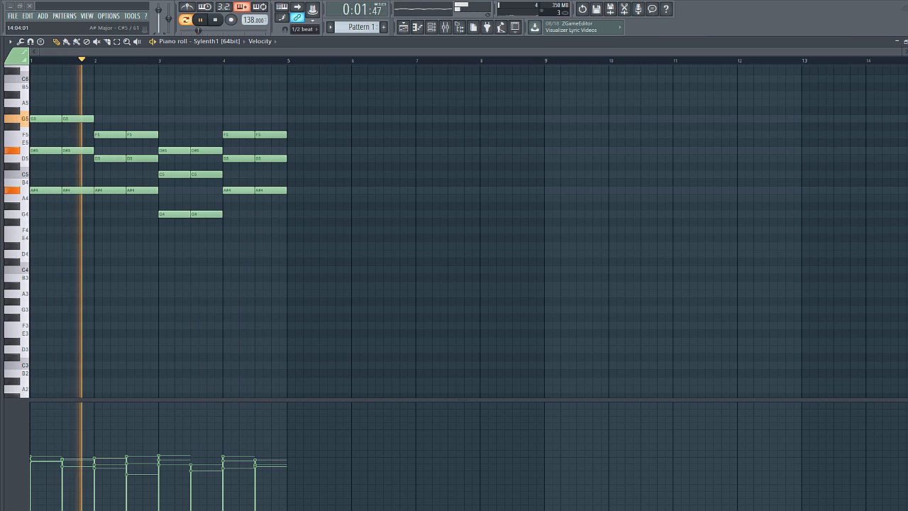
pyautogui.click(219, 22)
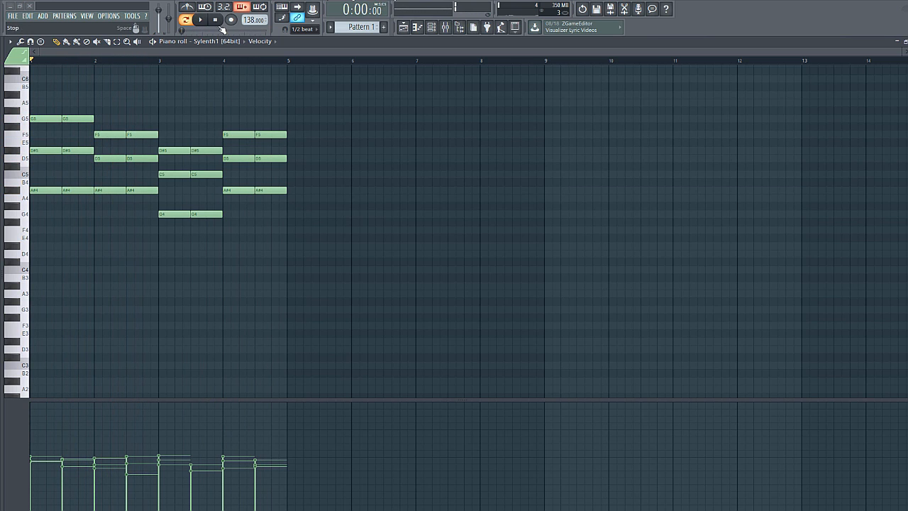
# - Level all note velocities to the same value, lower them with Scale levels, and listen to the result
pyautogui.moveTo(290, 439)
pyautogui.mouseDown()
pyautogui.moveTo(170, 310)
pyautogui.moveTo(21, 213)
pyautogui.mouseUp()
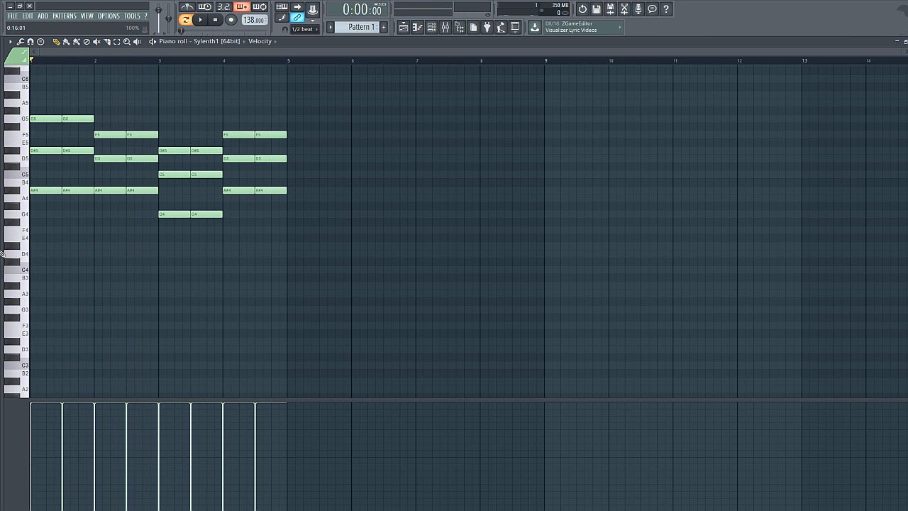
pyautogui.click(10, 41)
pyautogui.moveTo(21, 68)
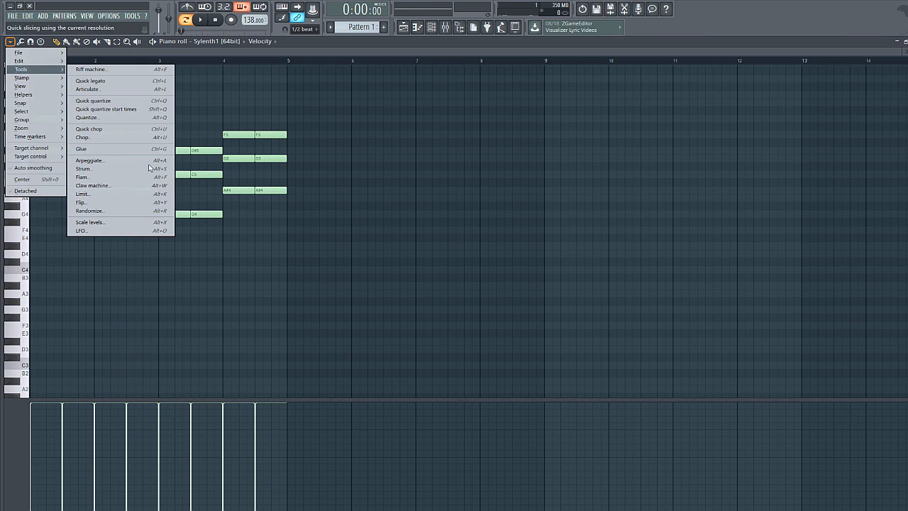
pyautogui.click(132, 224)
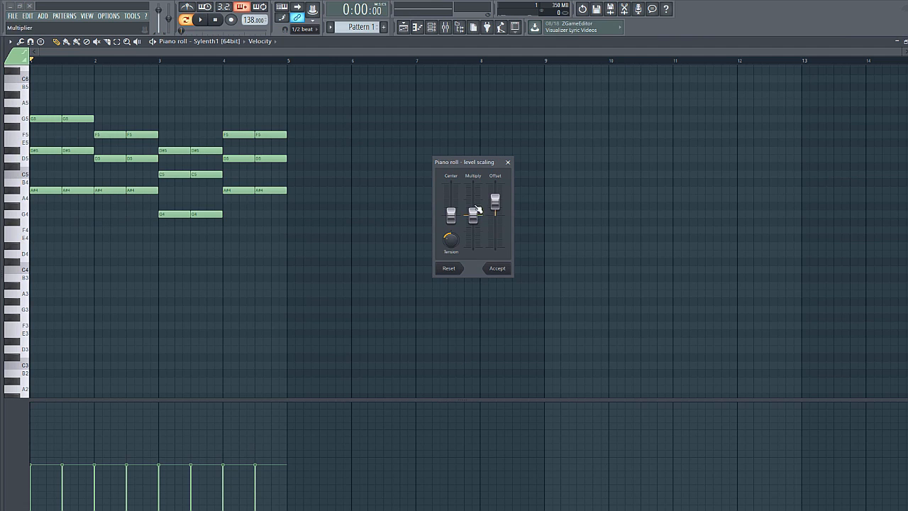
pyautogui.moveTo(476, 210); pyautogui.dragTo(477, 204)
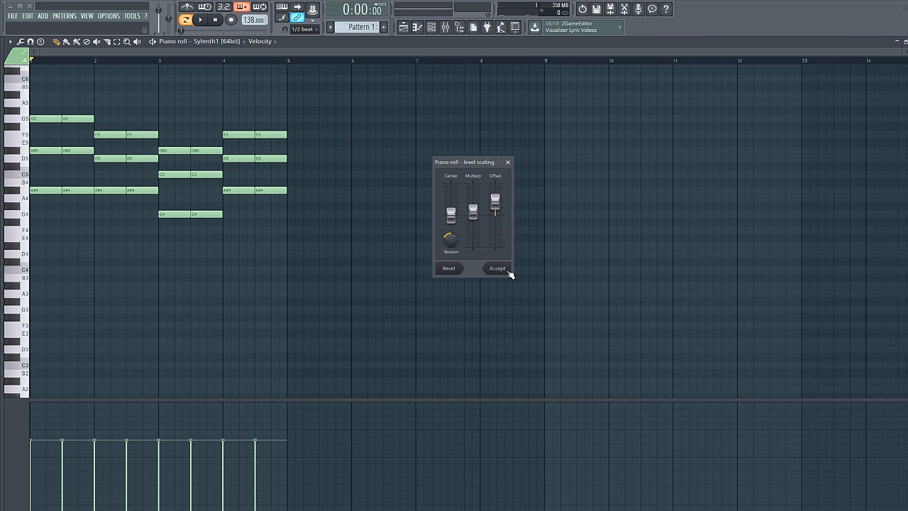
pyautogui.click(504, 269)
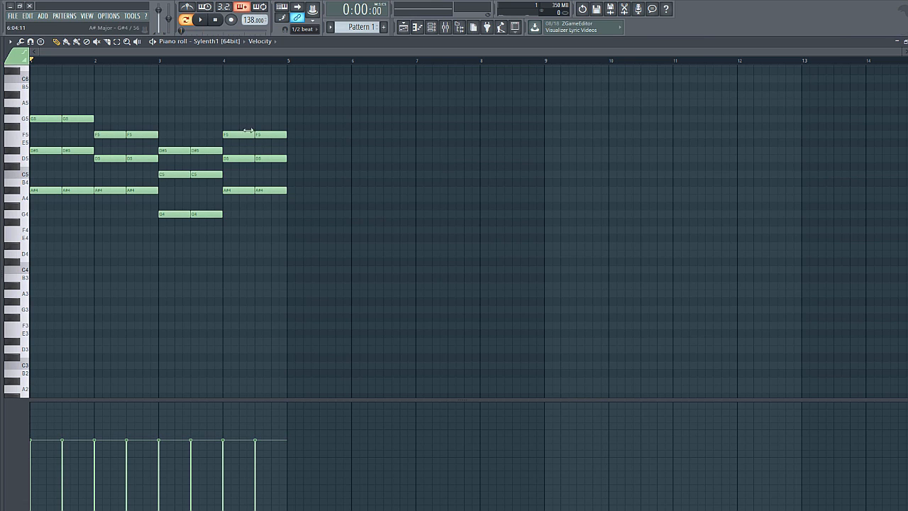
pyautogui.click(202, 23)
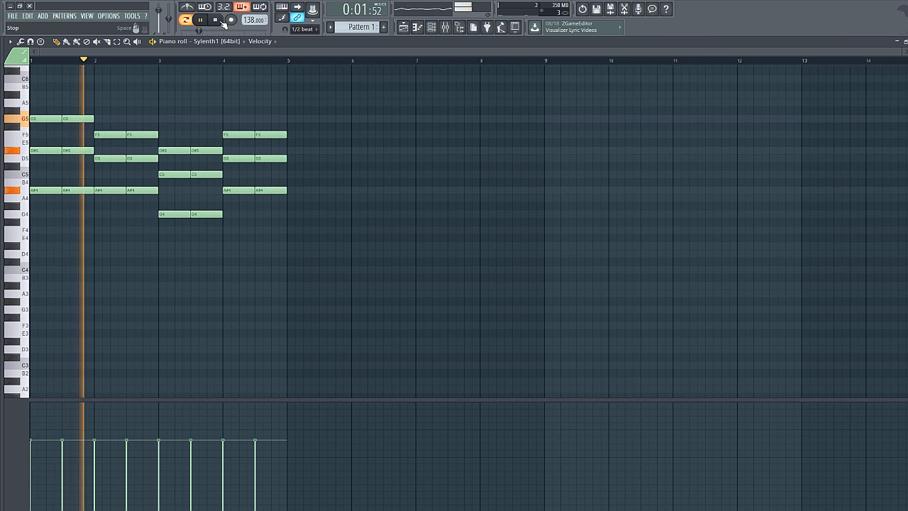
pyautogui.click(219, 21)
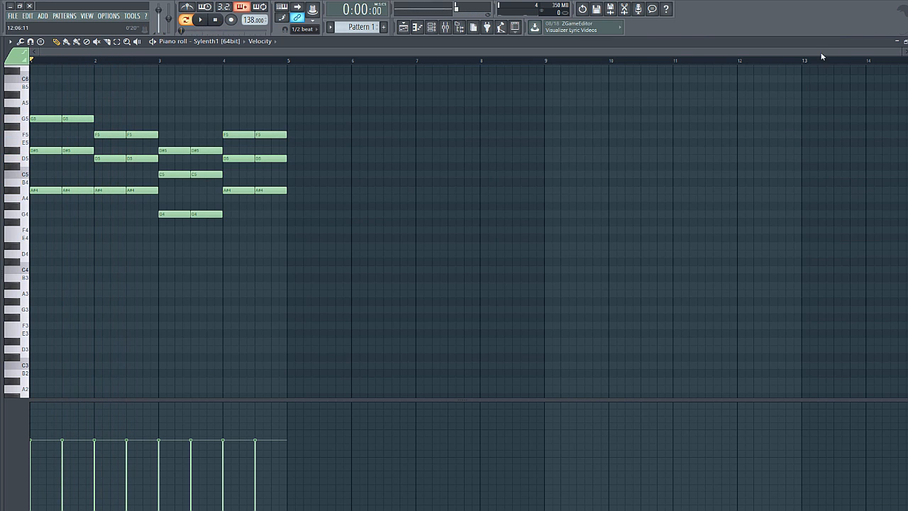
# - Route Sylenth1 to mixer track 2 and load Fruity Reeverb 2 in the track's first effect slot
pyautogui.click(894, 41)
pyautogui.click(102, 112)
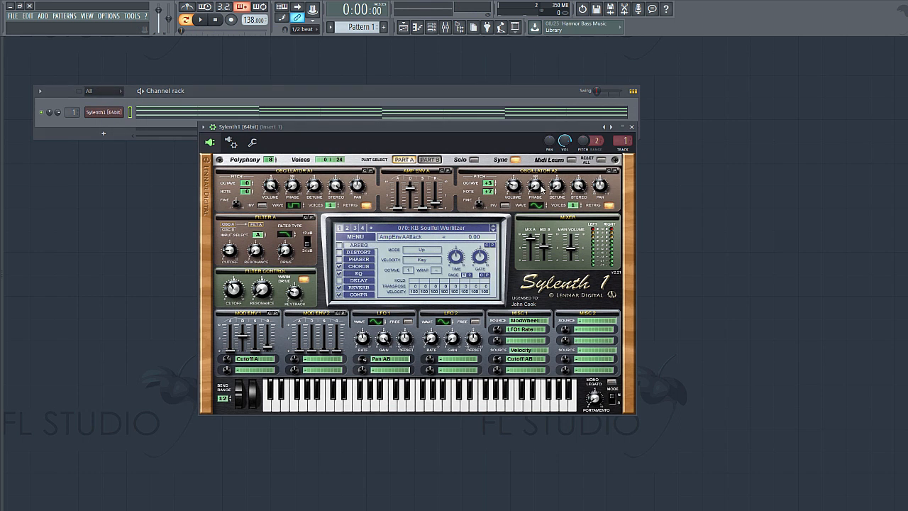
pyautogui.click(626, 152)
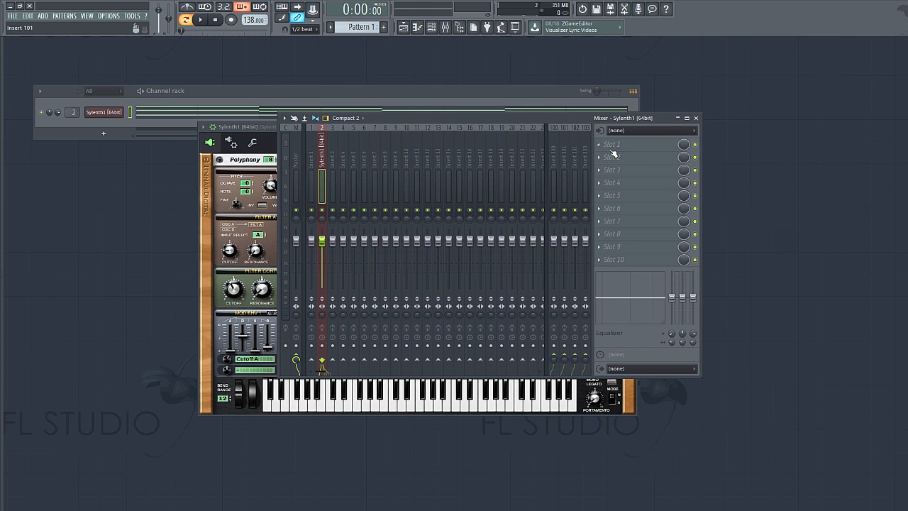
pyautogui.click(604, 146)
pyautogui.moveTo(611, 156)
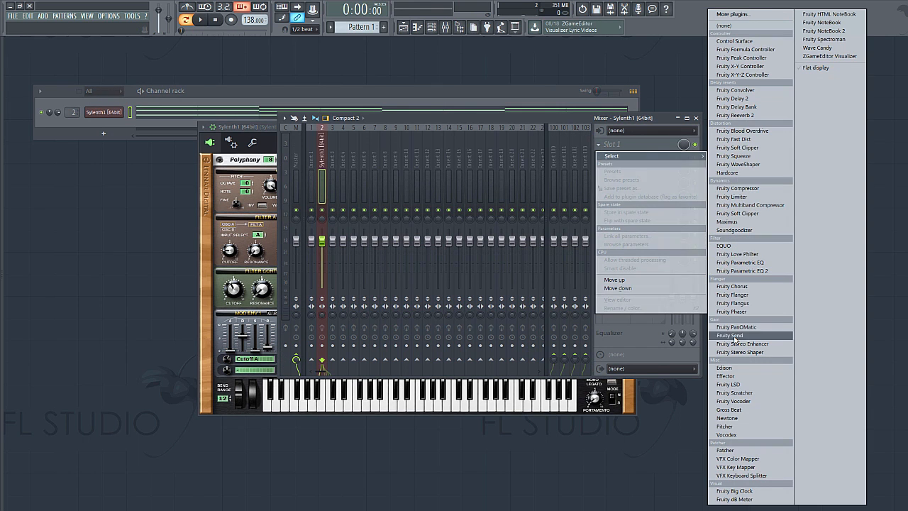
pyautogui.click(752, 115)
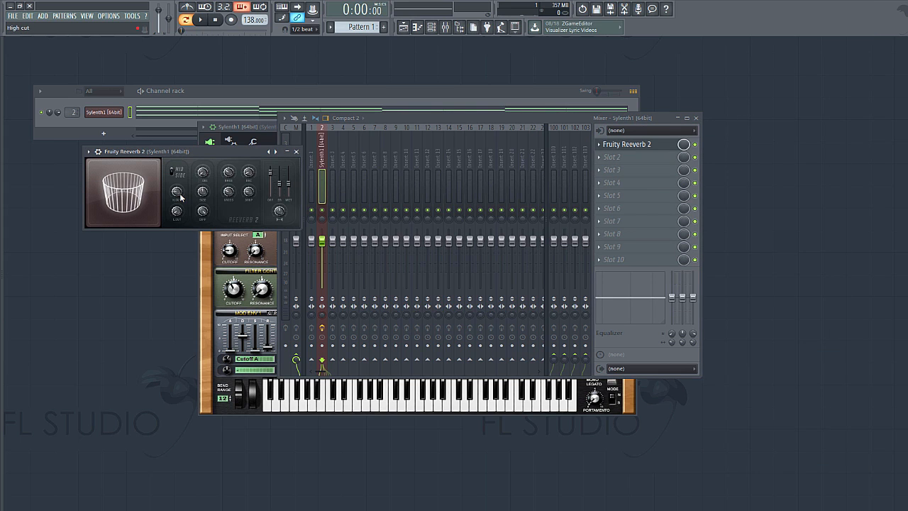
# - Enlarge the Reeverb 2 room size and raise its wet level, then audition the chords
pyautogui.moveTo(202, 191)
pyautogui.mouseDown()
pyautogui.moveTo(202, 173)
pyautogui.moveTo(203, 192)
pyautogui.mouseUp()
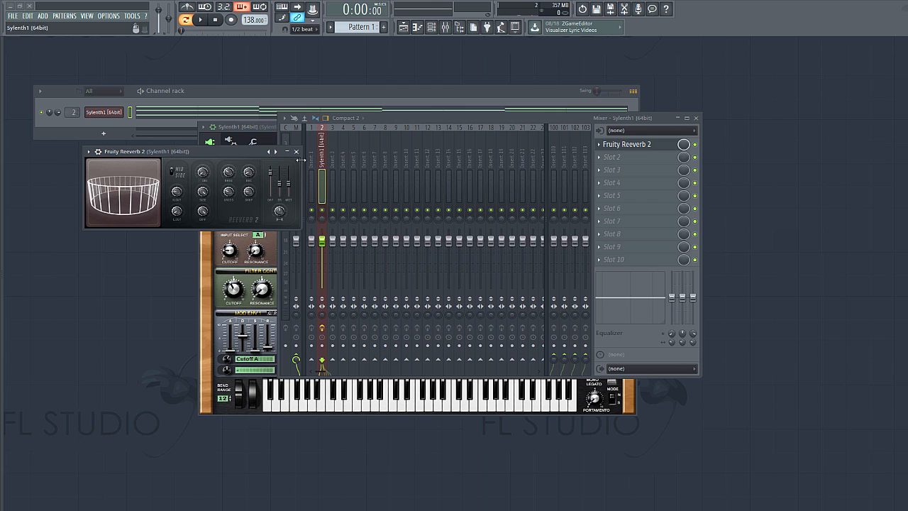
pyautogui.moveTo(288, 183); pyautogui.dragTo(250, 177)
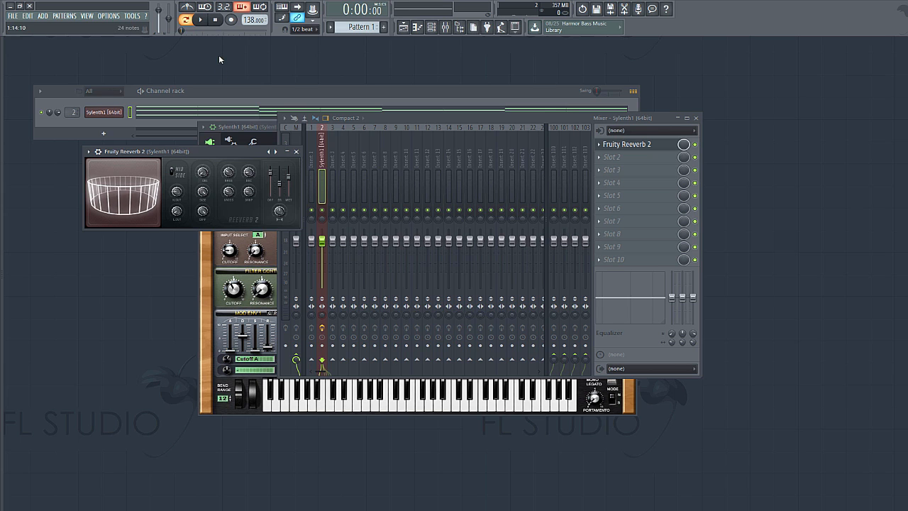
pyautogui.click(201, 22)
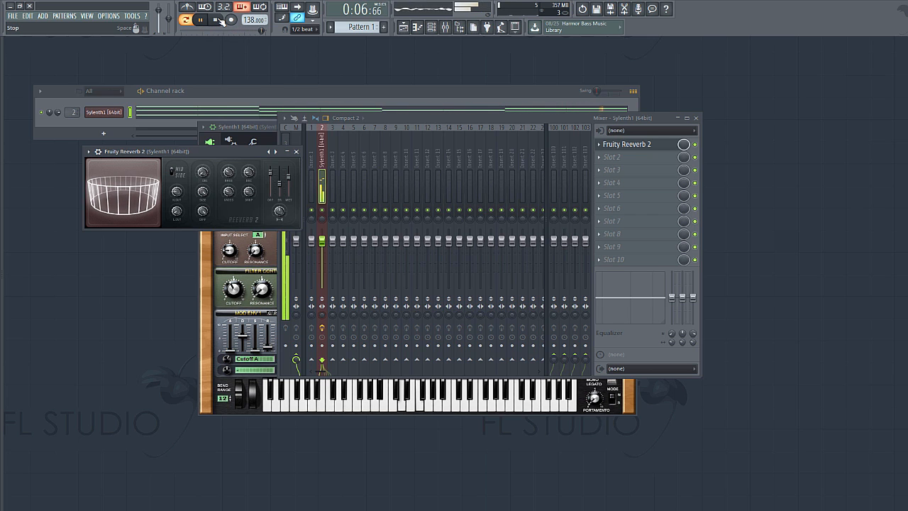
pyautogui.click(220, 21)
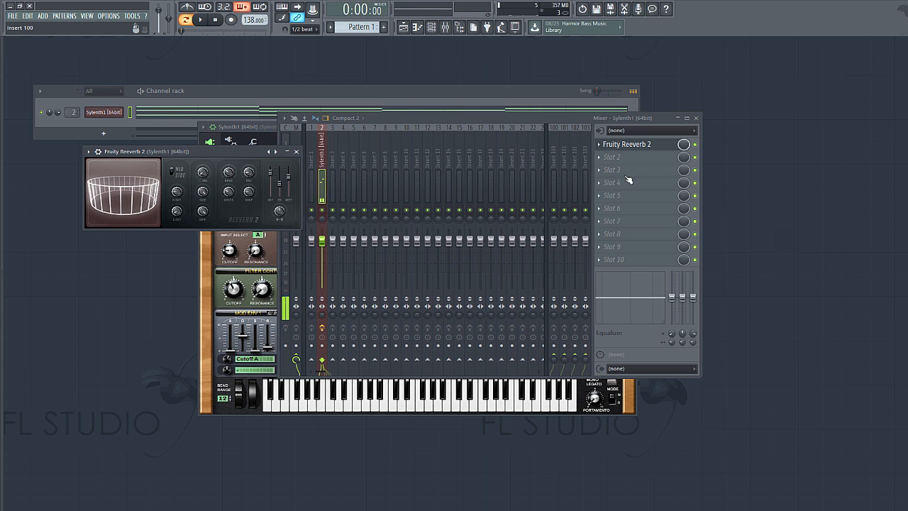
# - Add Fruity Parametric EQ 2 in slot 2, with band 1 as a high pass and band 7 as a low pass
pyautogui.click(609, 159)
pyautogui.moveTo(621, 172)
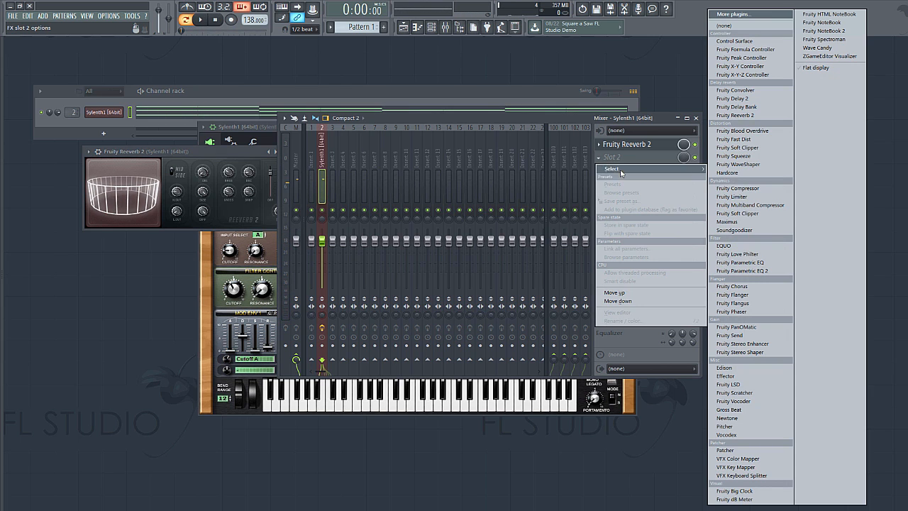
pyautogui.click(745, 270)
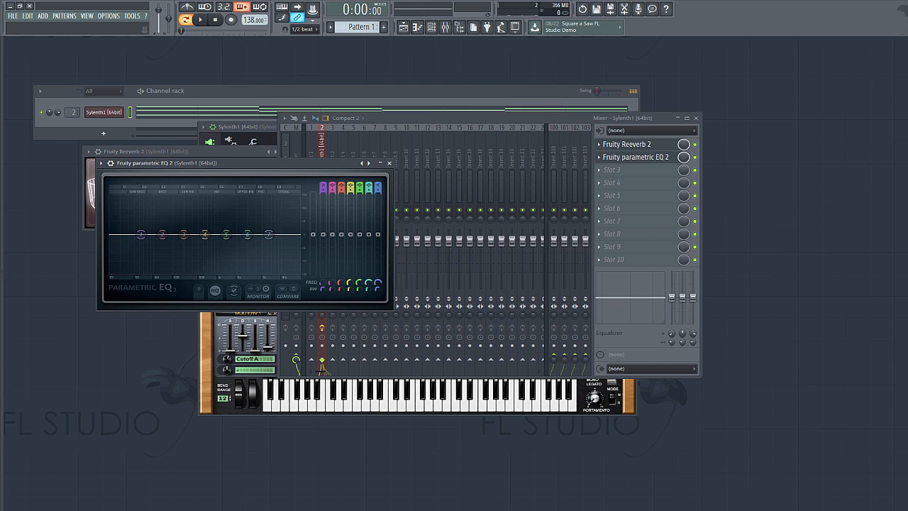
pyautogui.scroll(-2, 324, 186)
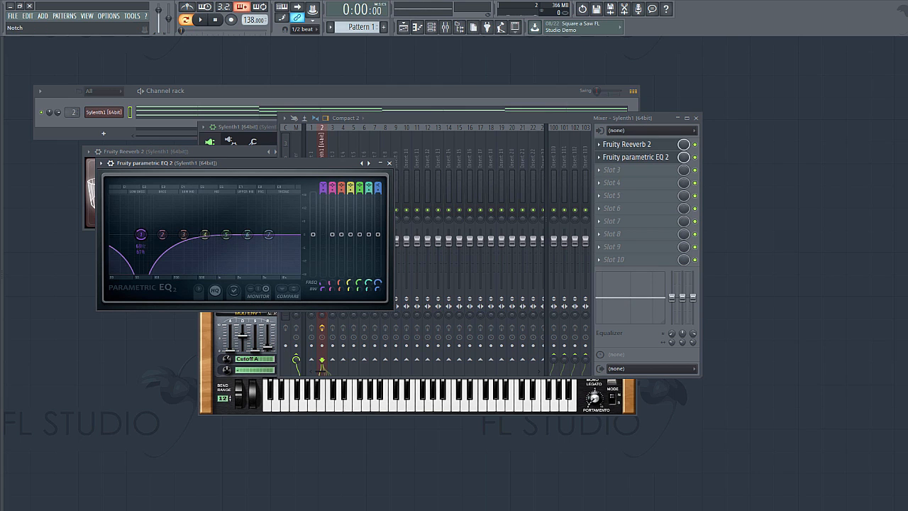
pyautogui.scroll(-1, 141, 234)
pyautogui.moveTo(141, 234)
pyautogui.mouseDown()
pyautogui.moveTo(161, 234)
pyautogui.moveTo(145, 234)
pyautogui.mouseUp()
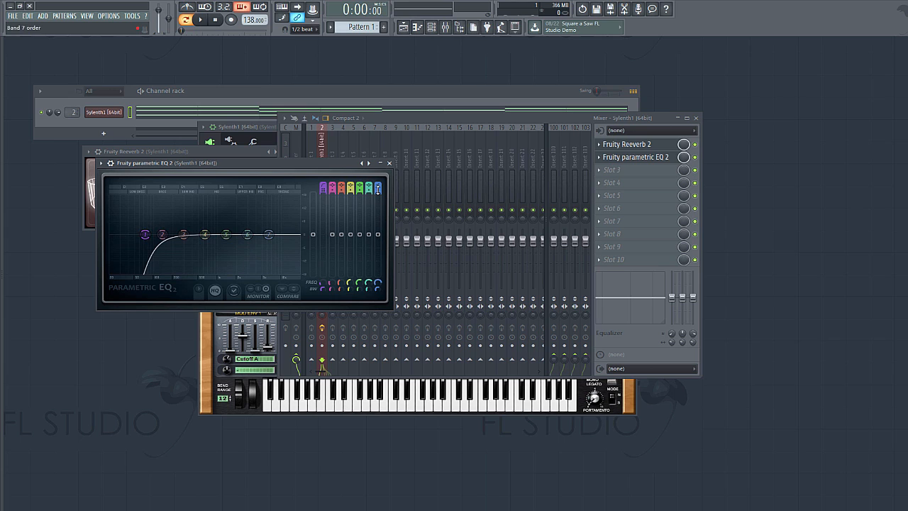
pyautogui.moveTo(377, 188); pyautogui.dragTo(376, 206)
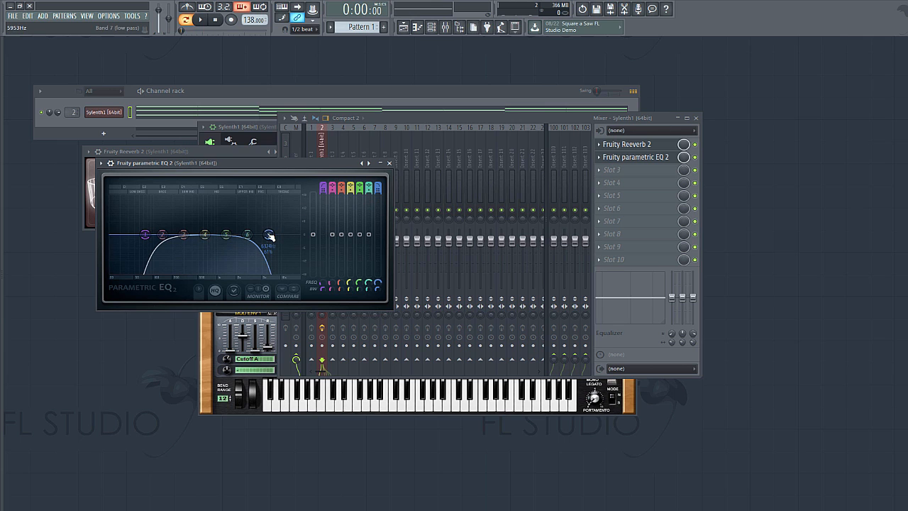
# - Raise the EQ's band 1 high-pass cutoff to 129 Hz while the pattern plays
pyautogui.click(202, 21)
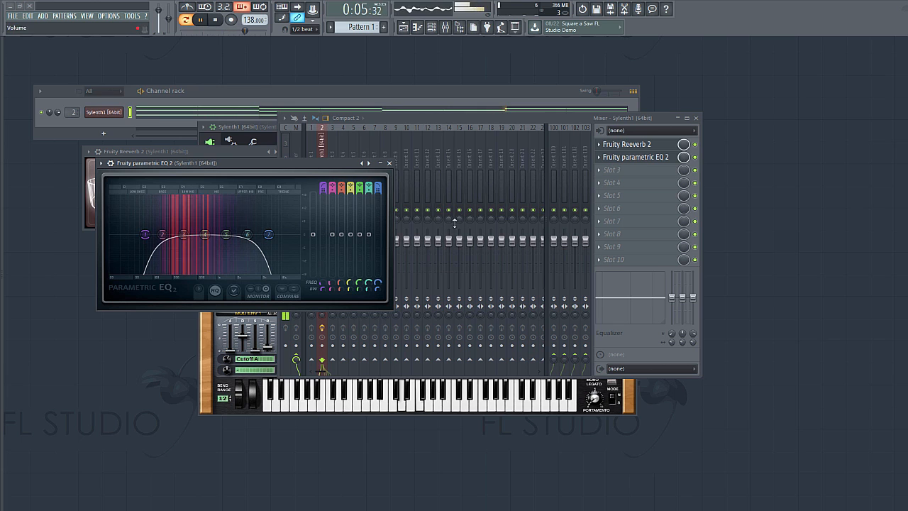
pyautogui.moveTo(145, 235); pyautogui.dragTo(161, 240)
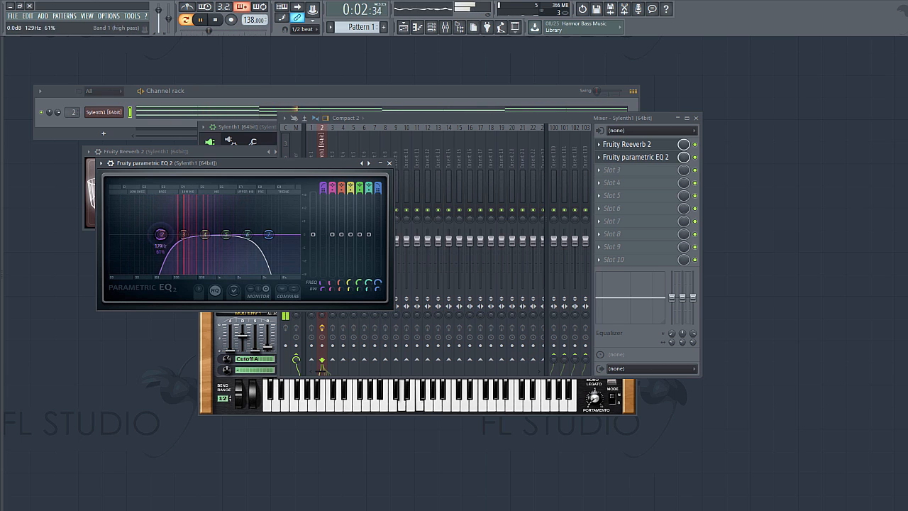
pyautogui.click(396, 120)
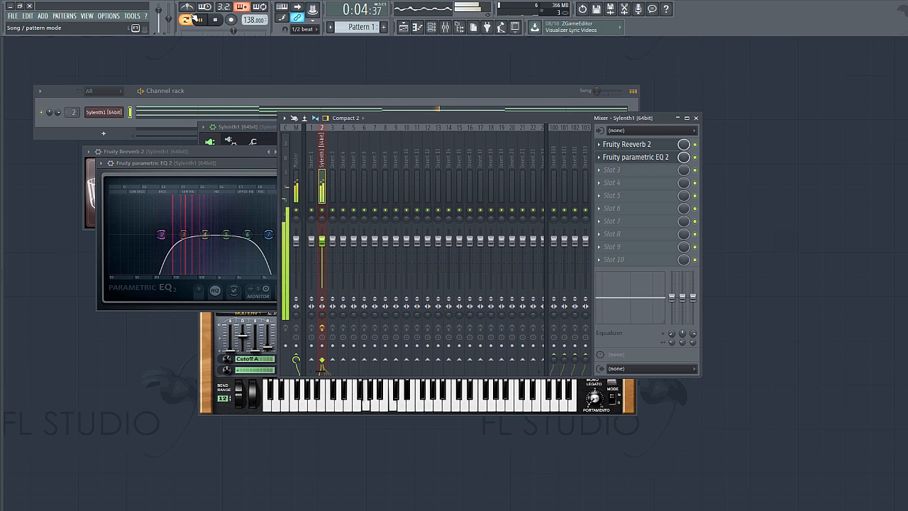
# - Stop playback and open the piano roll of the second Sylenth1 channel
pyautogui.press('space')
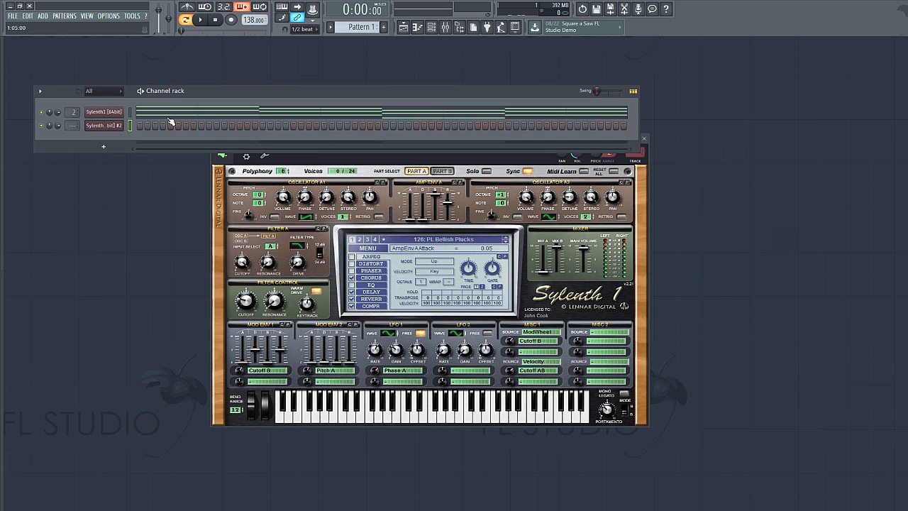
pyautogui.rightClick(117, 126)
pyautogui.click(141, 126)
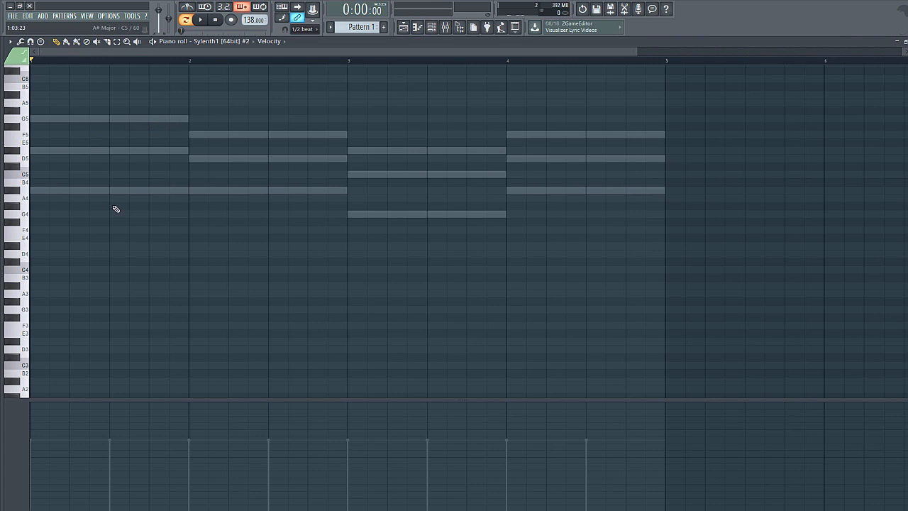
# - Switch the piano roll's ghost channels helper off and back on
pyautogui.click(10, 41)
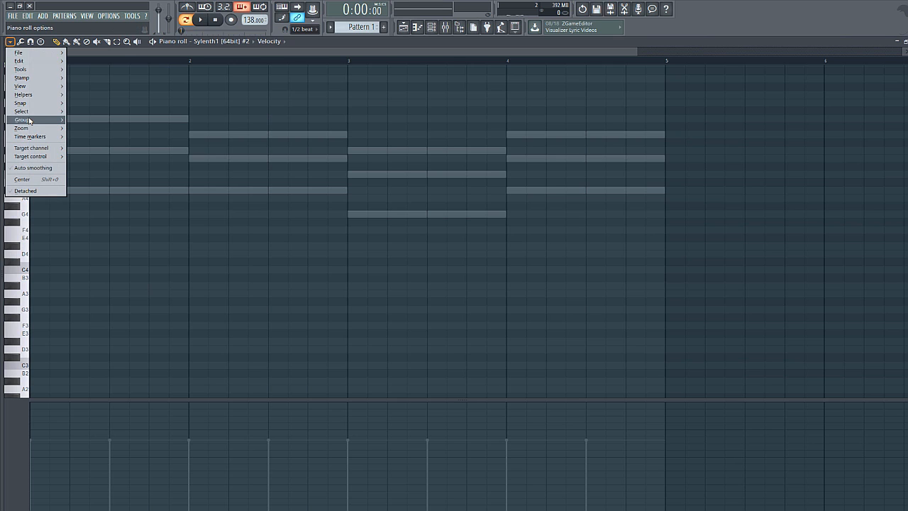
pyautogui.moveTo(26, 95)
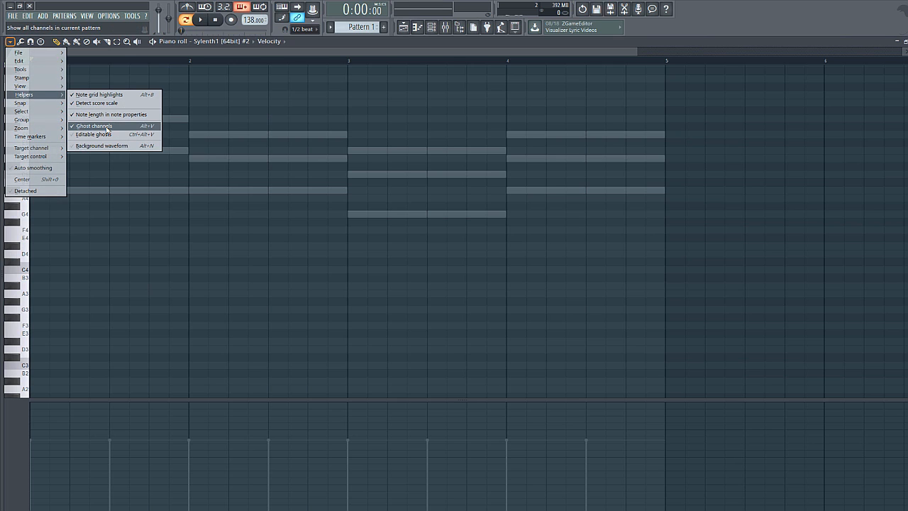
pyautogui.click(106, 128)
pyautogui.click(10, 41)
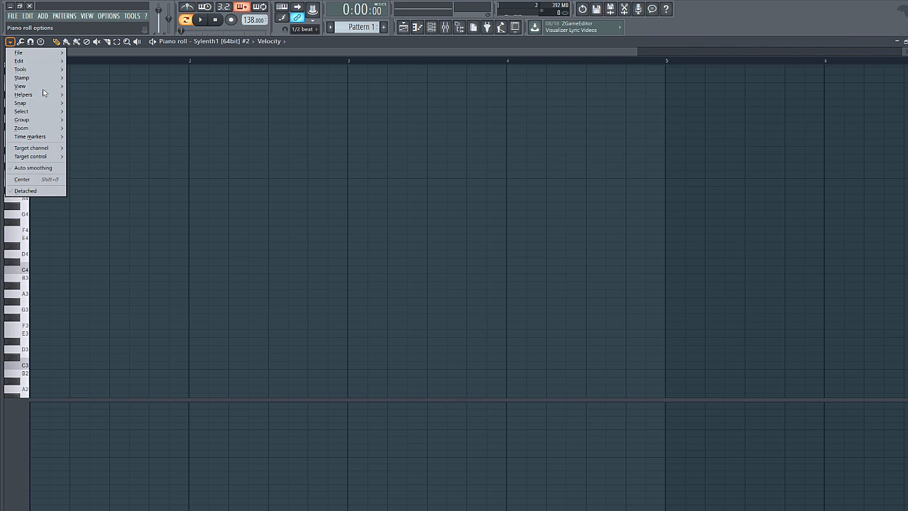
pyautogui.moveTo(32, 94)
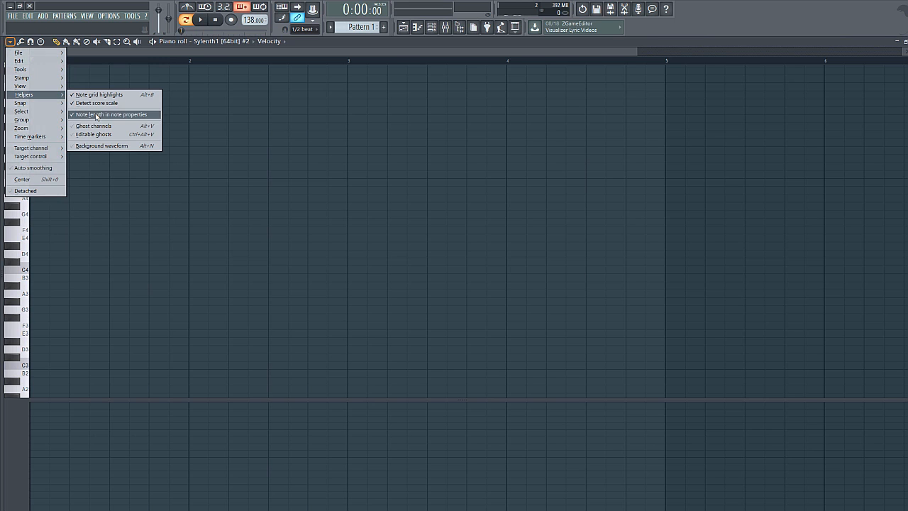
pyautogui.click(101, 127)
# - Draw bar 1 of the melody with half-bar notes: A#4 in the first half and G5 in the second
pyautogui.scroll(4, 128, 191)
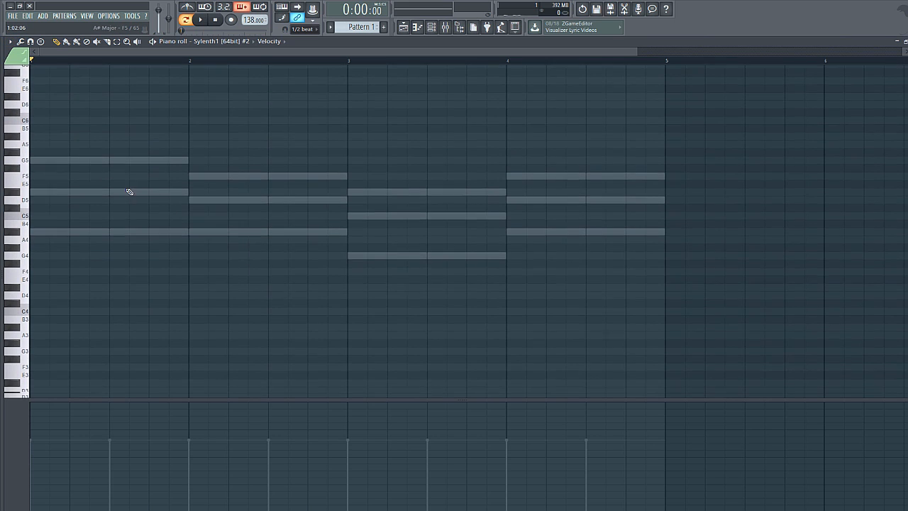
pyautogui.scroll(4, 119, 223)
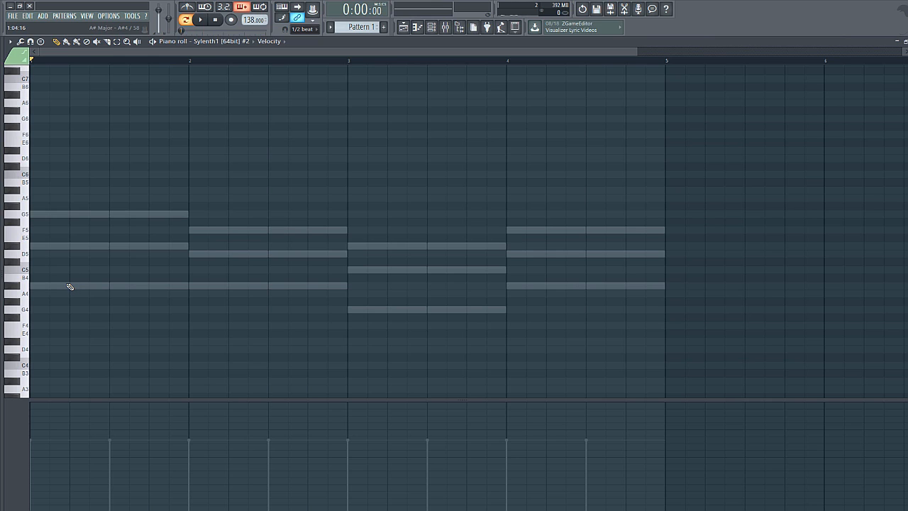
pyautogui.click(70, 285)
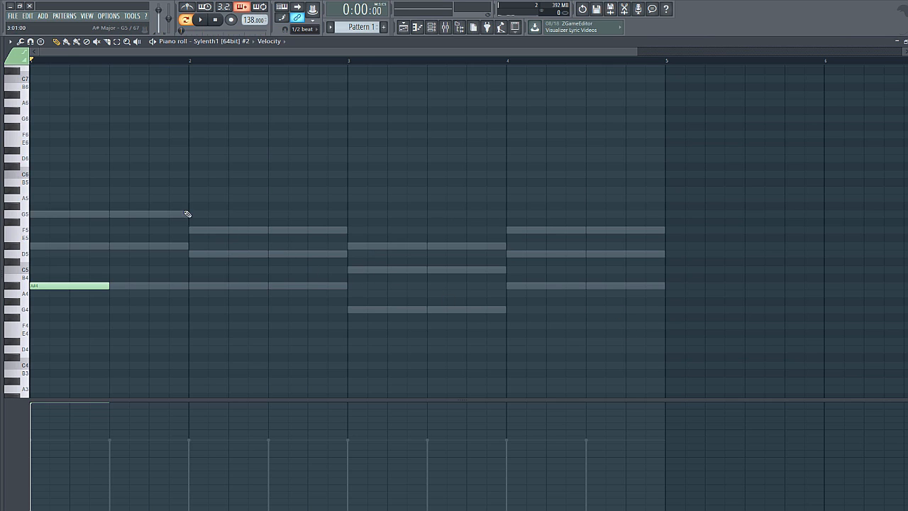
pyautogui.click(114, 214)
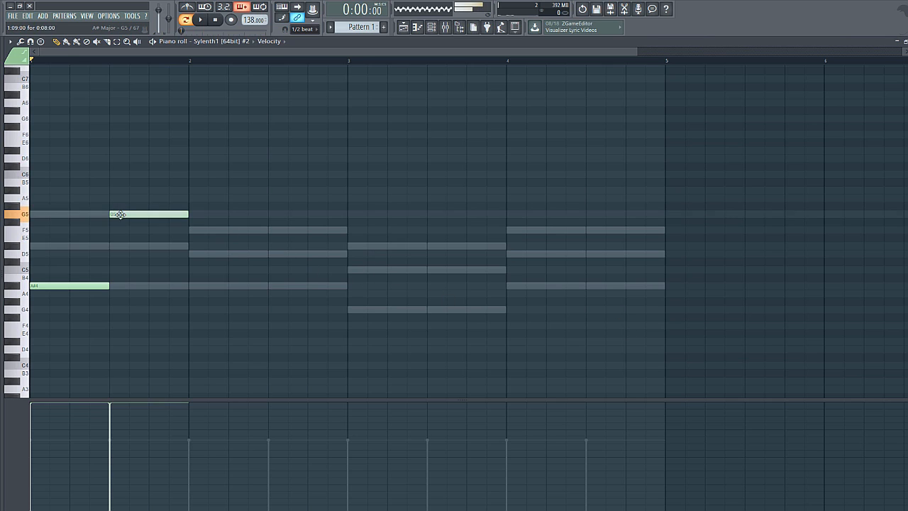
# - Draw bar 2 of the melody: a six-step and a two-step F5, followed by a six-step and a two-step D5
pyautogui.click(192, 231)
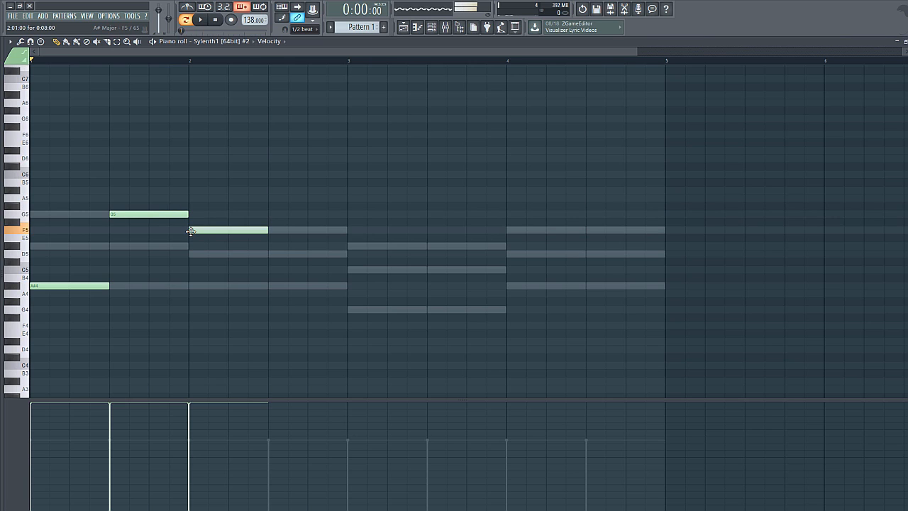
pyautogui.click(253, 231)
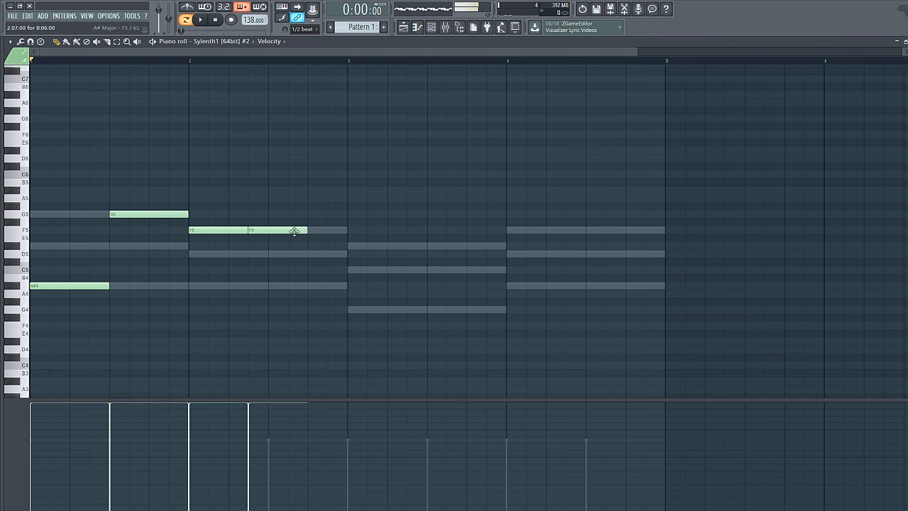
pyautogui.moveTo(307, 231); pyautogui.dragTo(268, 231)
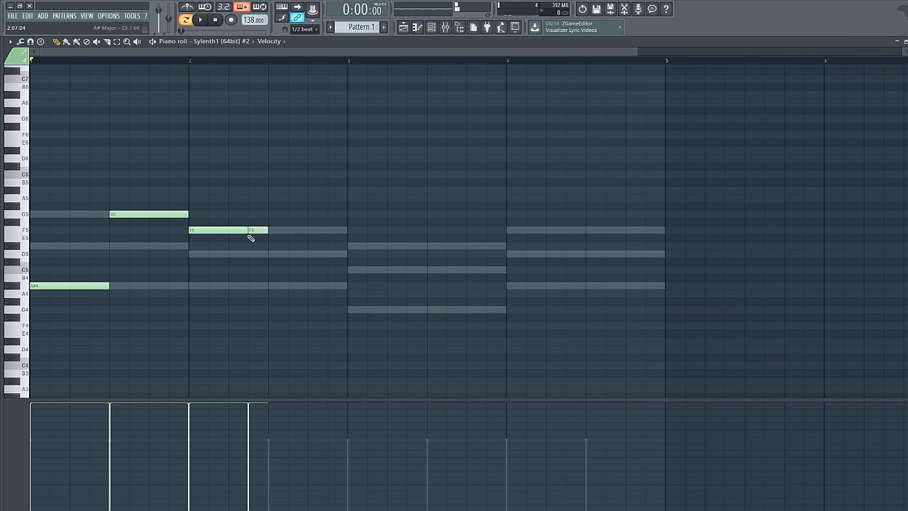
pyautogui.click(270, 254)
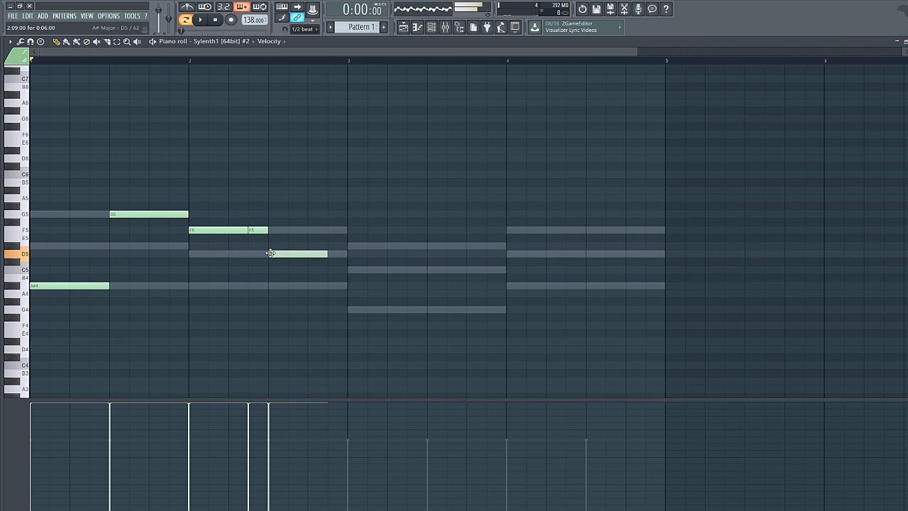
pyautogui.click(333, 253)
pyautogui.moveTo(387, 255); pyautogui.dragTo(338, 258)
# - Draw bar 3 of the melody: a six-step and a two-step D#5, followed by a six-step and a two-step C5
pyautogui.click(350, 246)
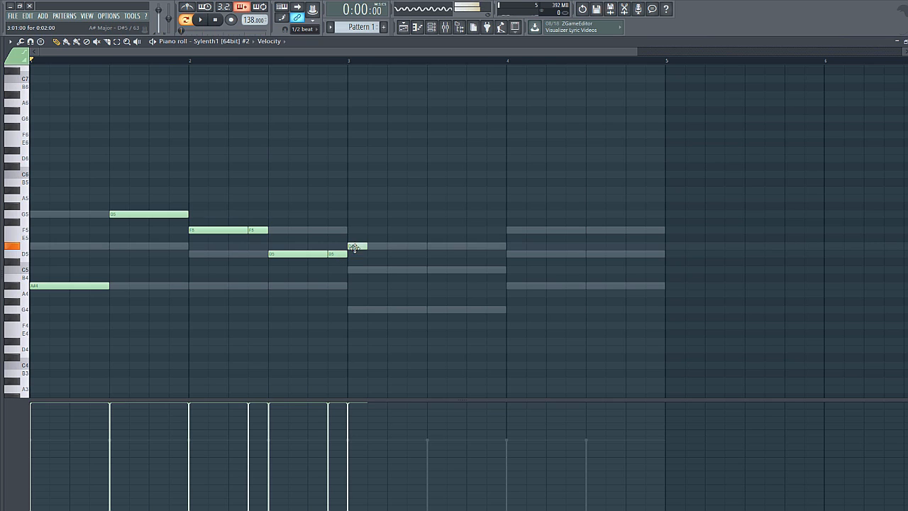
pyautogui.moveTo(365, 245); pyautogui.dragTo(426, 249)
pyautogui.click(413, 246)
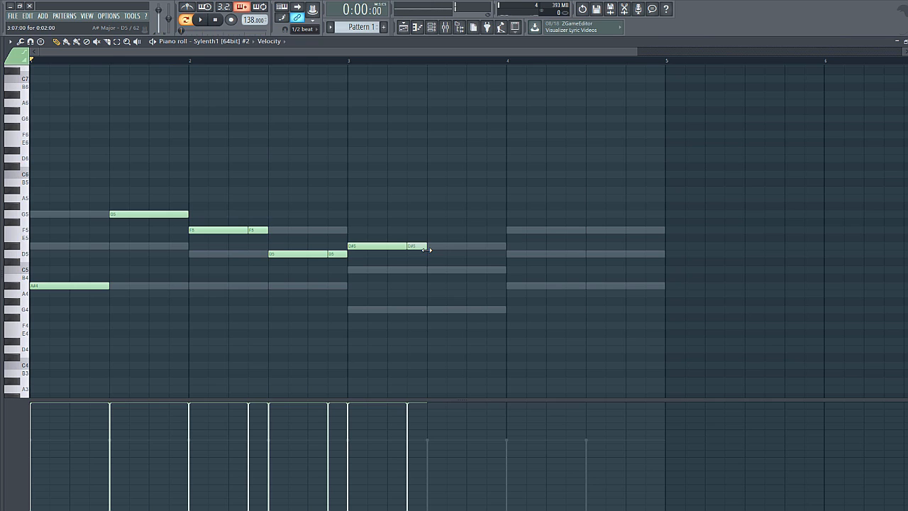
pyautogui.click(431, 269)
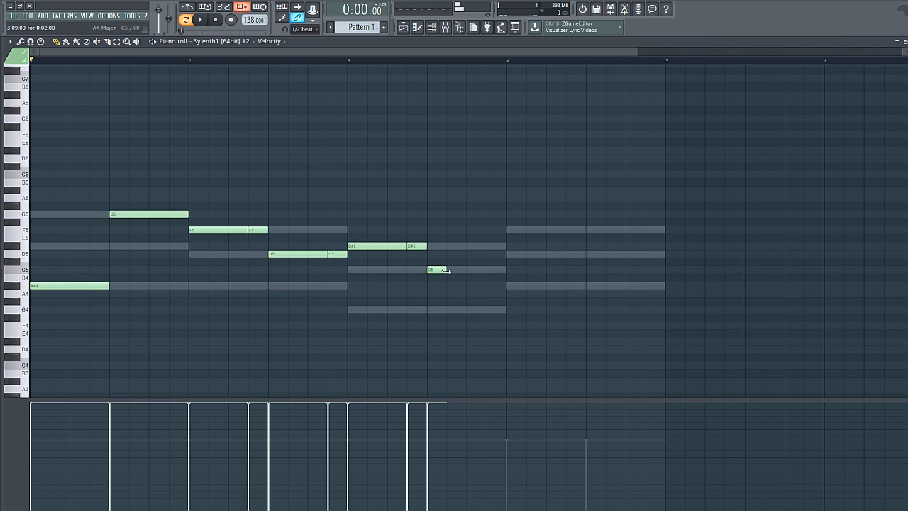
pyautogui.moveTo(445, 271); pyautogui.dragTo(498, 277)
pyautogui.click(490, 269)
# - Draw bar 4 of the melody: a six-step and a two-step F5, followed by a half-bar D5
pyautogui.click(511, 230)
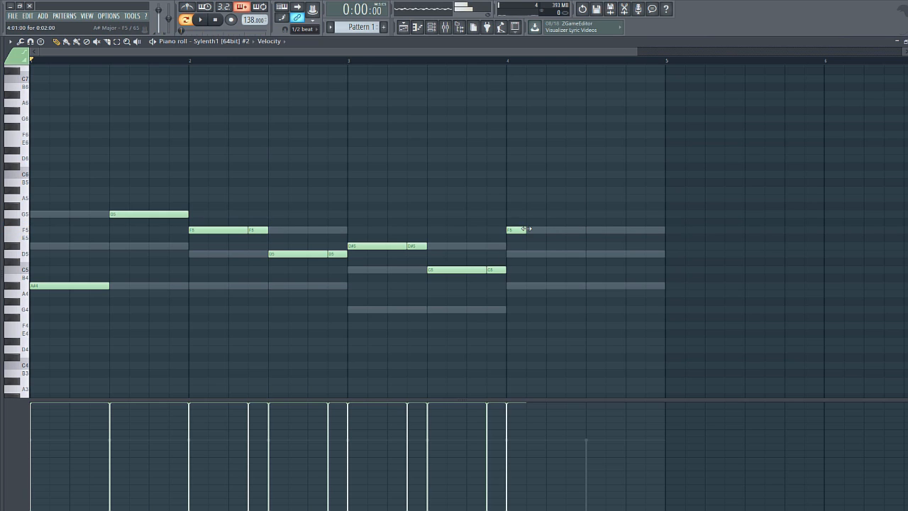
pyautogui.moveTo(526, 228); pyautogui.dragTo(567, 234)
pyautogui.click(588, 230)
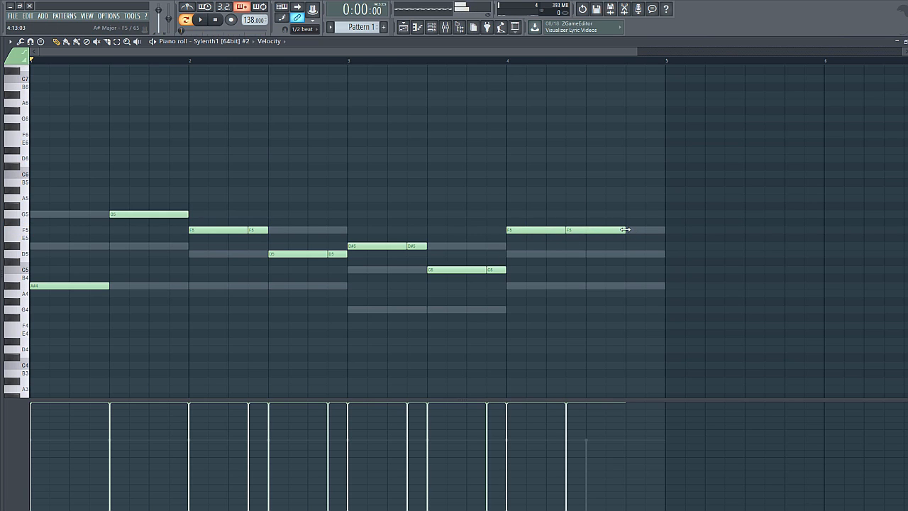
pyautogui.moveTo(625, 229); pyautogui.dragTo(578, 230)
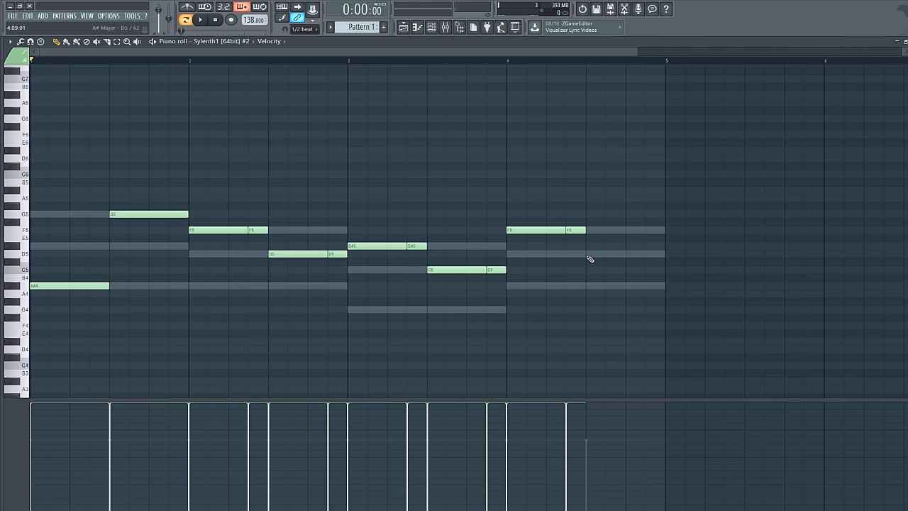
pyautogui.click(588, 254)
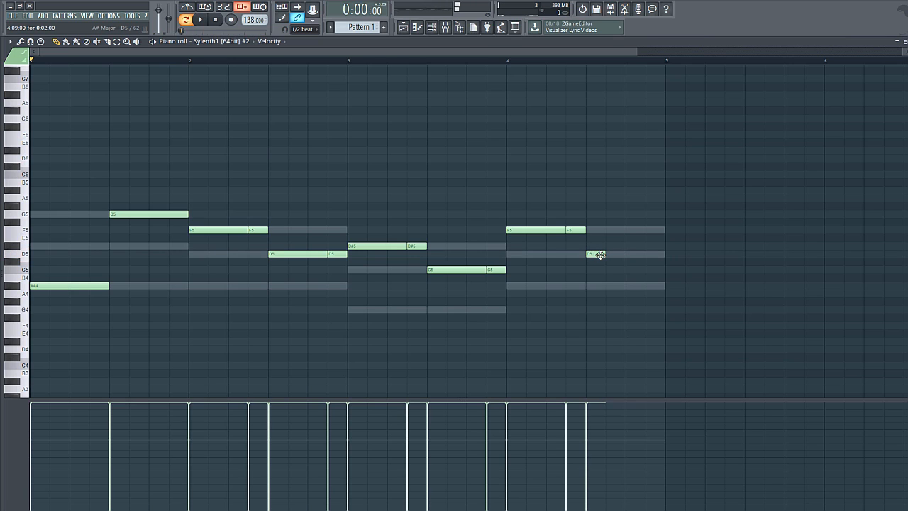
pyautogui.moveTo(600, 253); pyautogui.dragTo(665, 254)
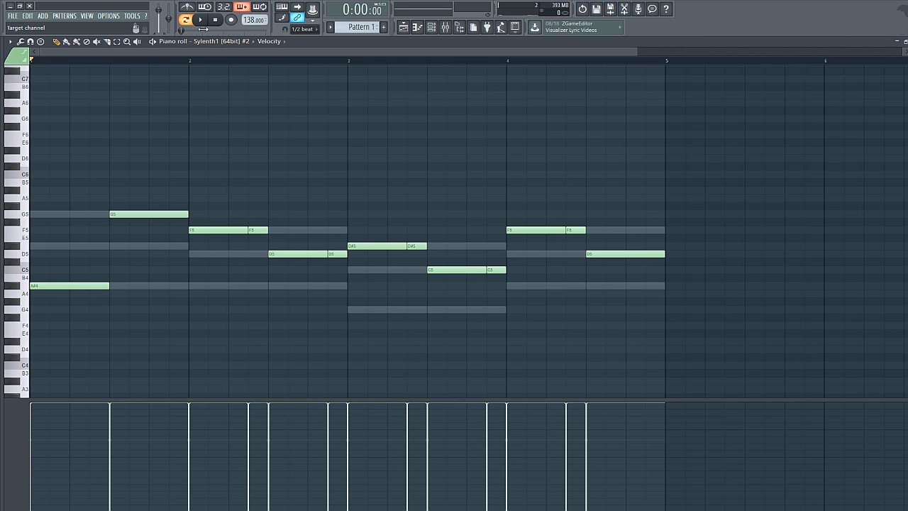
# - Move the melody's first note up to D#5 while auditioning the pattern, and close the piano roll
pyautogui.click(202, 21)
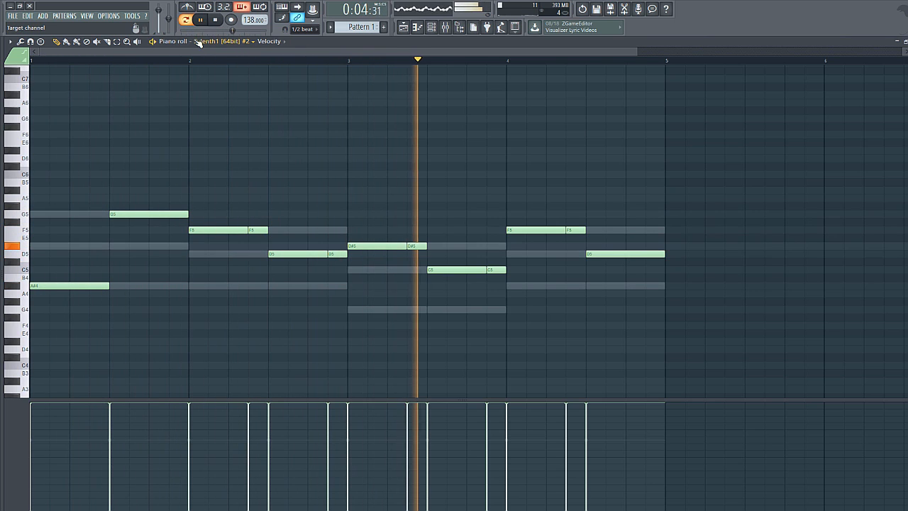
pyautogui.moveTo(57, 286); pyautogui.dragTo(46, 245)
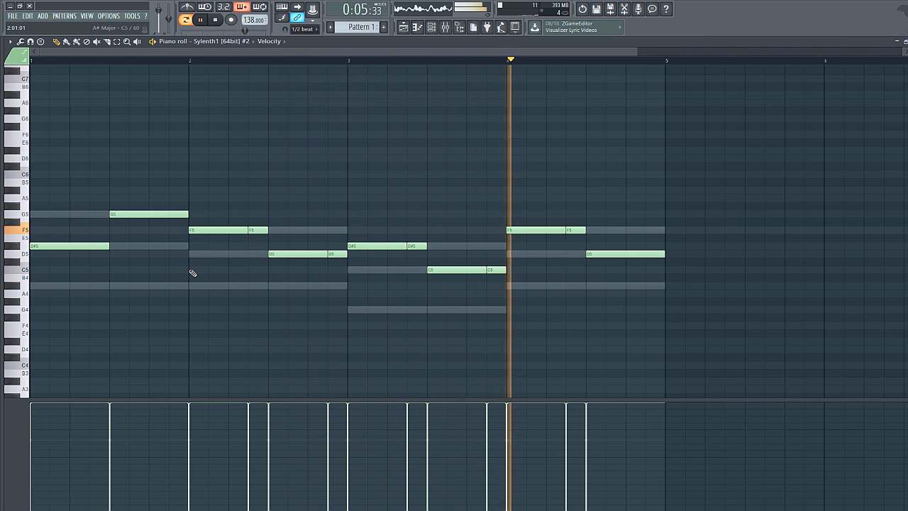
pyautogui.click(216, 20)
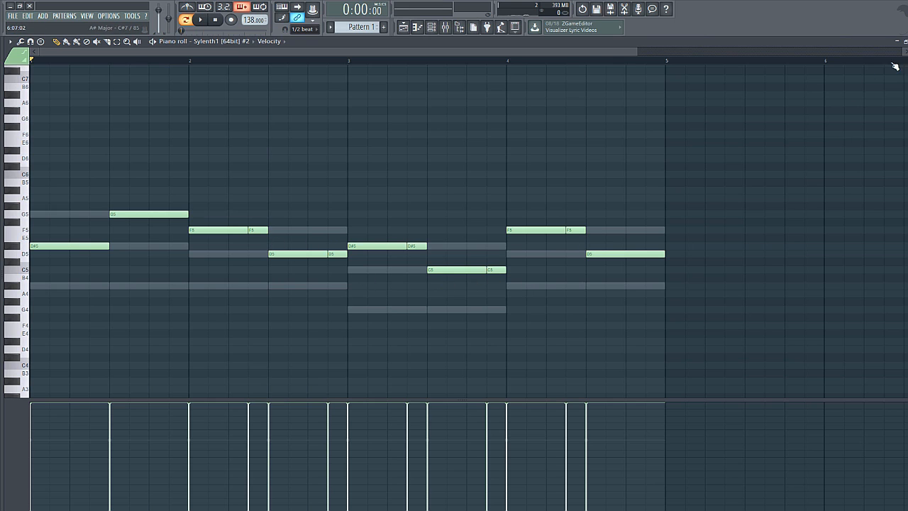
pyautogui.click(904, 41)
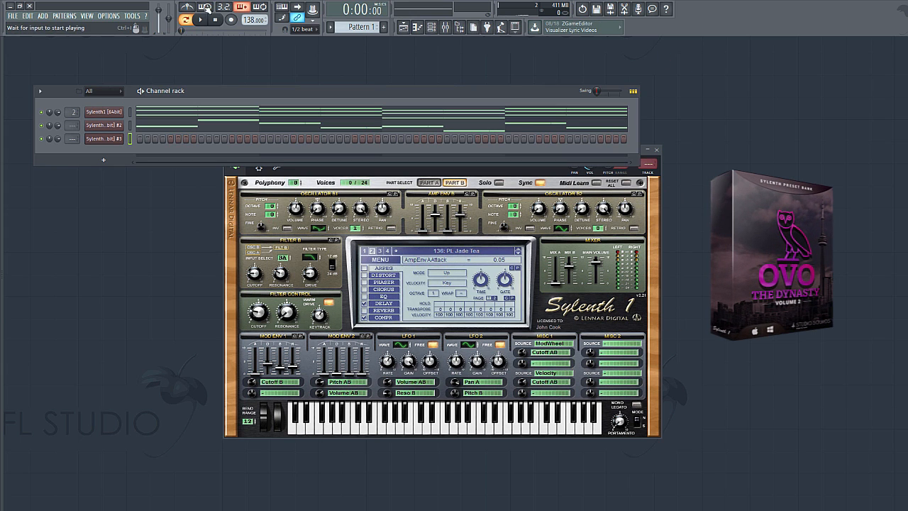
# - Record two chords on the third Sylenth1 channel with the metronome on: A#4, D#5, G5 at bar 1 and G4, C5, D#5 at bar 3
pyautogui.hotkey('ctrl', 'm')
pyautogui.press('r')
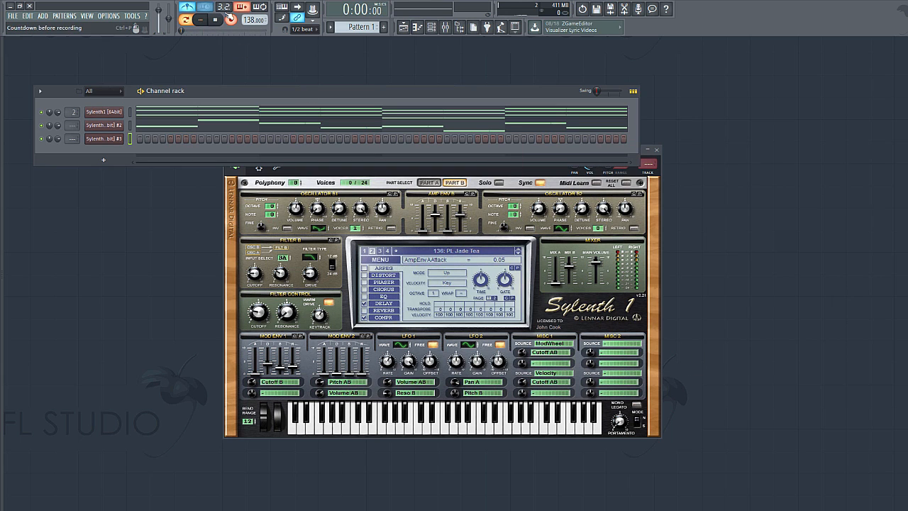
pyautogui.press('space')
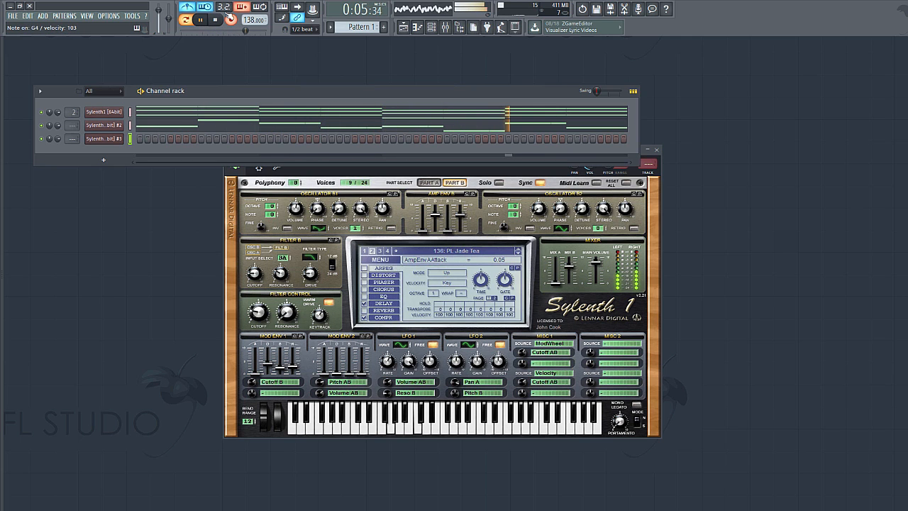
pyautogui.click(215, 20)
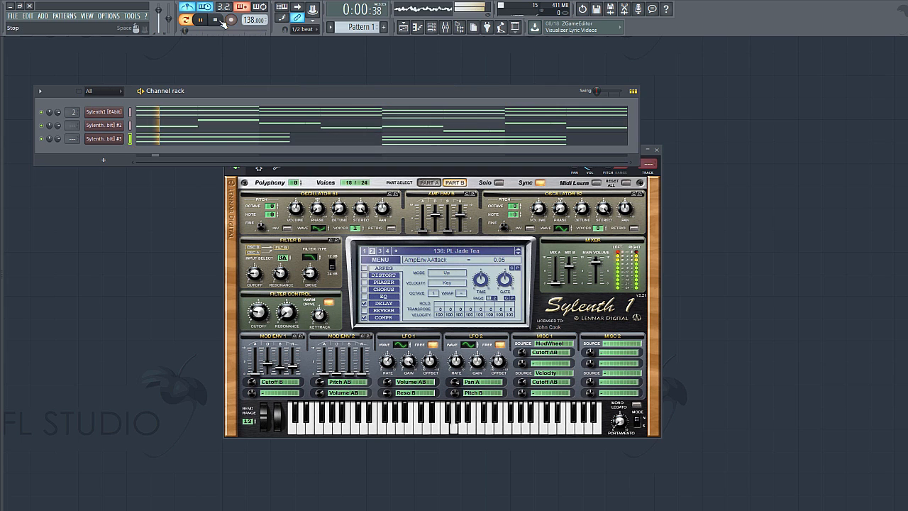
# - Extend the three notes of the first chord on Sylenth1 #3 to the end of bar 2 in the piano roll
pyautogui.press('F7')
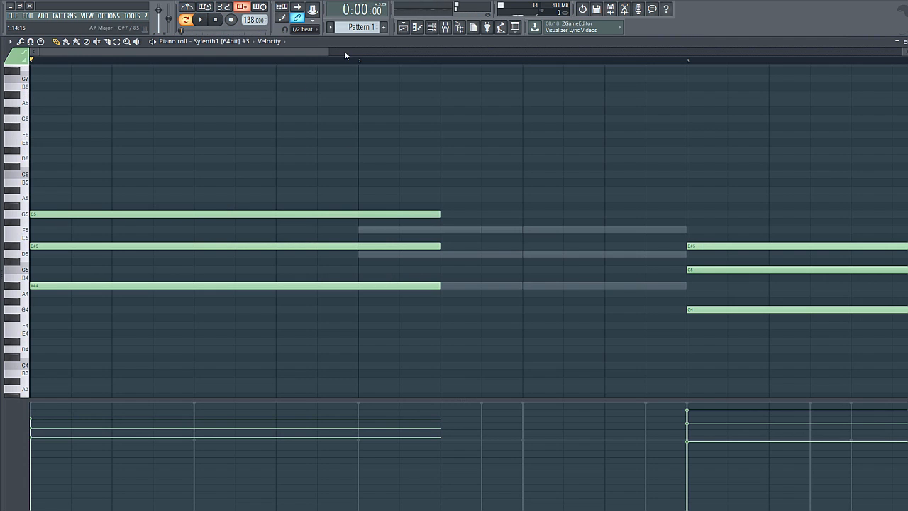
pyautogui.moveTo(328, 52); pyautogui.dragTo(886, 51)
pyautogui.moveTo(169, 215); pyautogui.dragTo(254, 229)
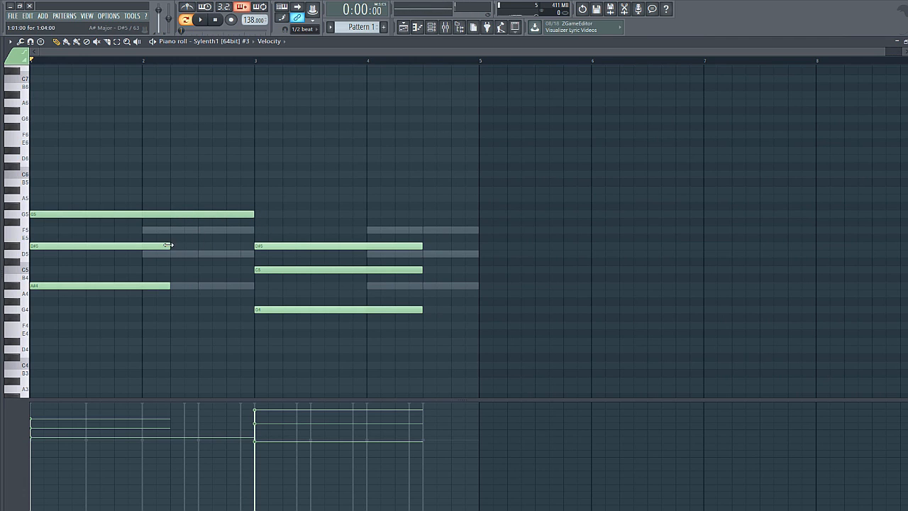
pyautogui.moveTo(170, 246); pyautogui.dragTo(254, 253)
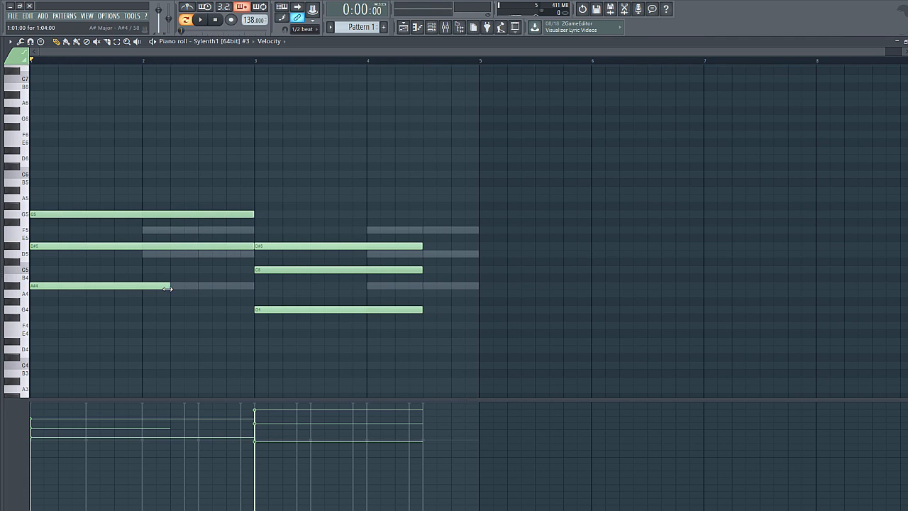
pyautogui.moveTo(170, 286); pyautogui.dragTo(248, 286)
# - Extend the second chord's three notes to the end of bar 4 and raise all note velocities to maximum
pyautogui.moveTo(423, 309); pyautogui.dragTo(478, 320)
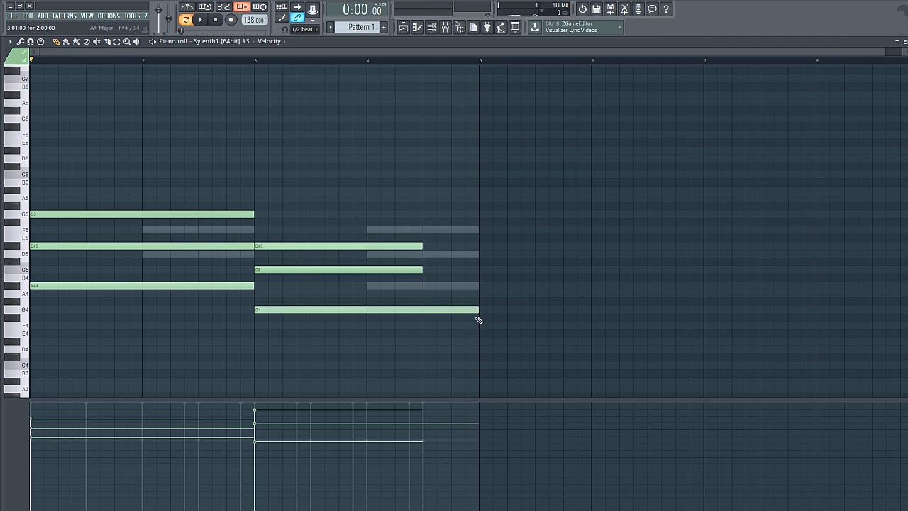
pyautogui.moveTo(428, 270); pyautogui.dragTo(479, 270)
pyautogui.moveTo(421, 245); pyautogui.dragTo(478, 247)
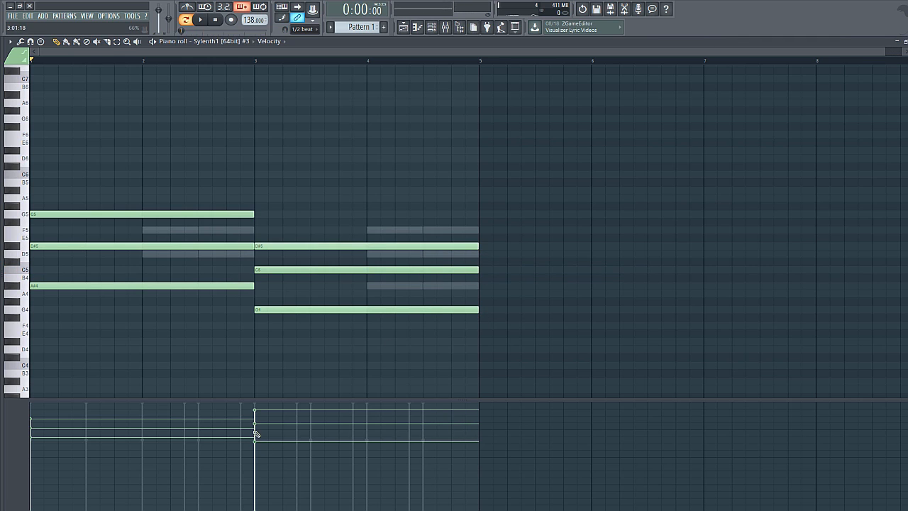
pyautogui.moveTo(256, 429)
pyautogui.mouseDown()
pyautogui.moveTo(257, 413)
pyautogui.moveTo(6, 322)
pyautogui.mouseUp()
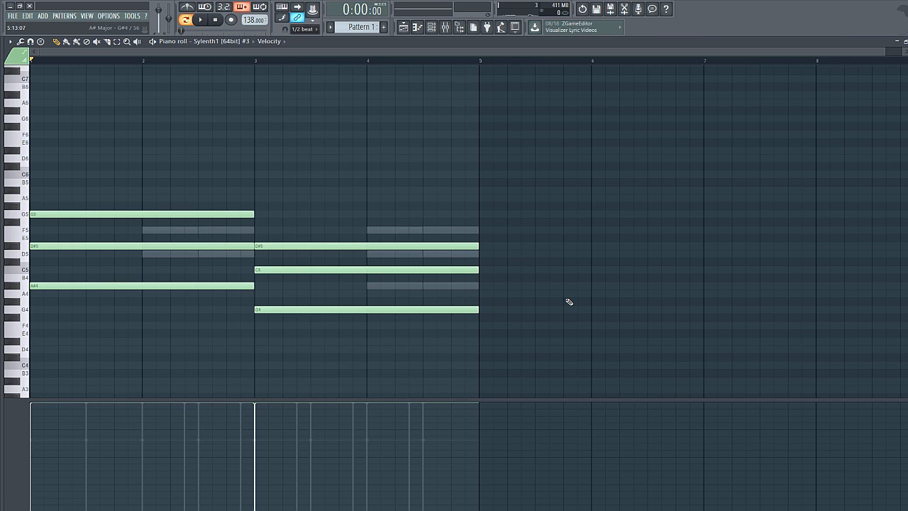
# - Transpose both sustained chords on Sylenth1 #3 up one octave, start playback, and close the piano roll
pyautogui.hotkey('ctrl', 'Up')
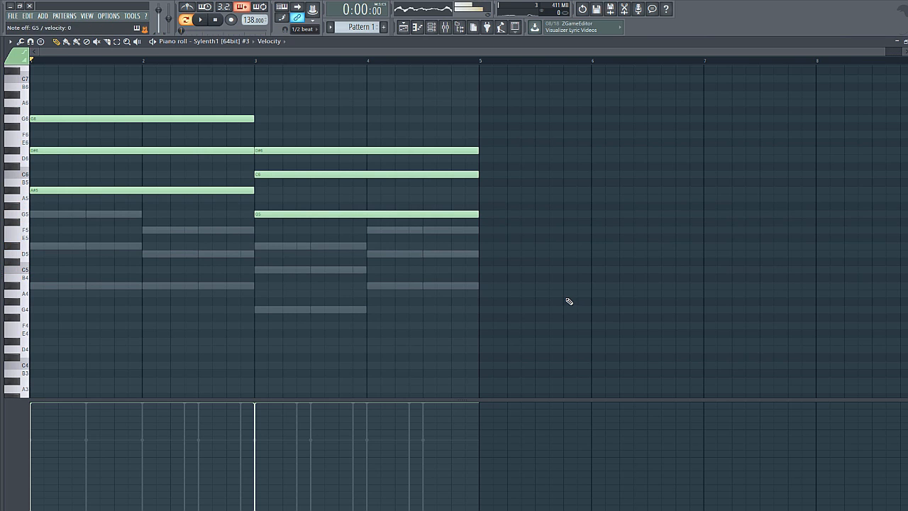
pyautogui.click(201, 21)
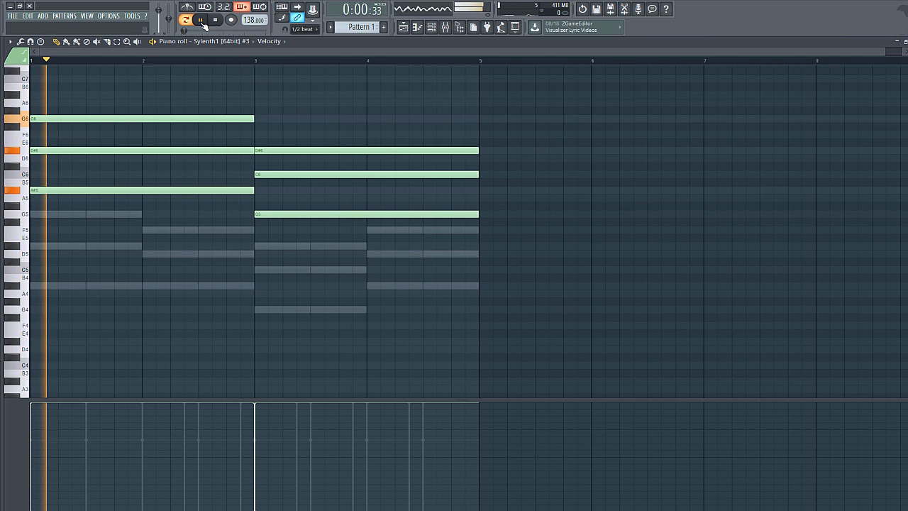
pyautogui.press('Escape')
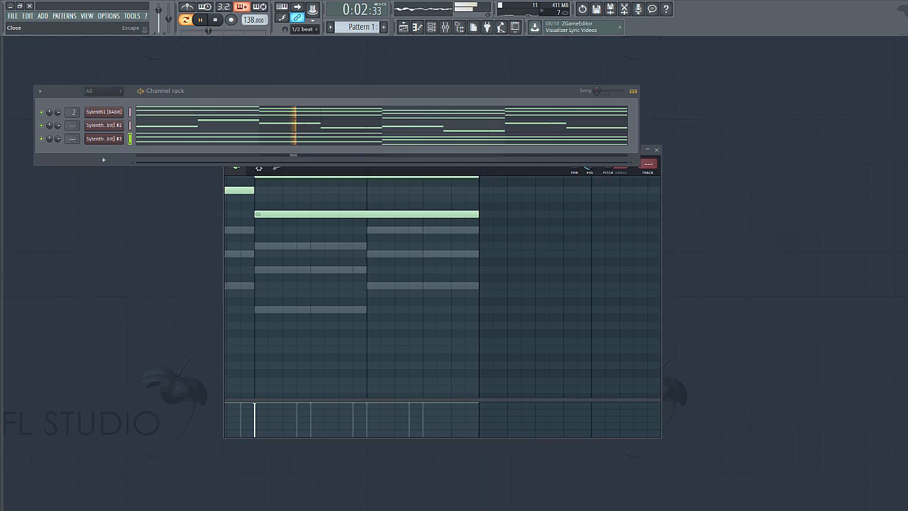
# - Set the Sylenth1 #3 channel volume to 61% while the pattern plays, and stop playback
pyautogui.click(104, 138)
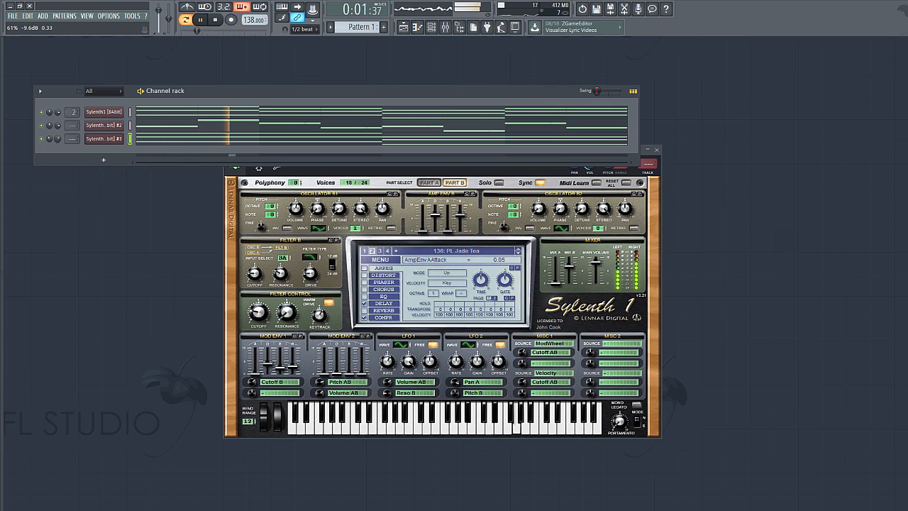
pyautogui.click(60, 140)
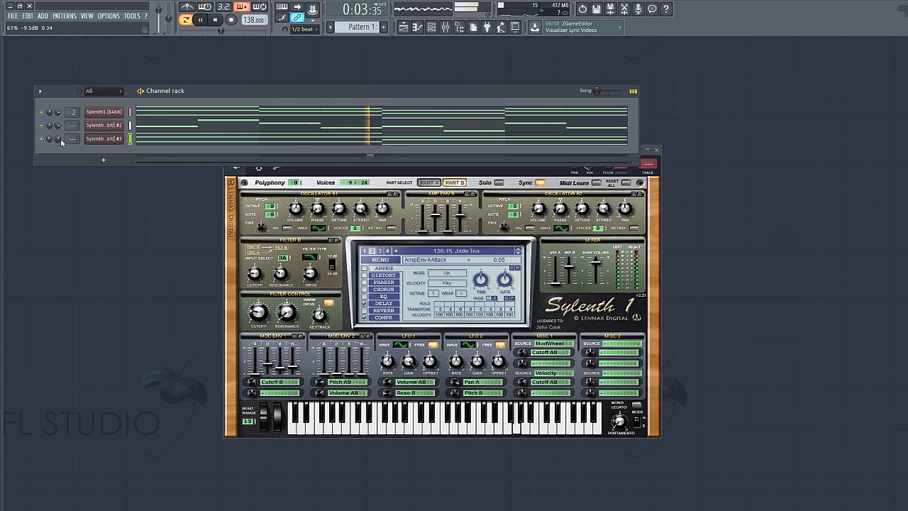
pyautogui.click(217, 21)
# - Review the Sylenth1 #3 chords in the piano roll, and solo the channel to hear them alone
pyautogui.click(210, 141)
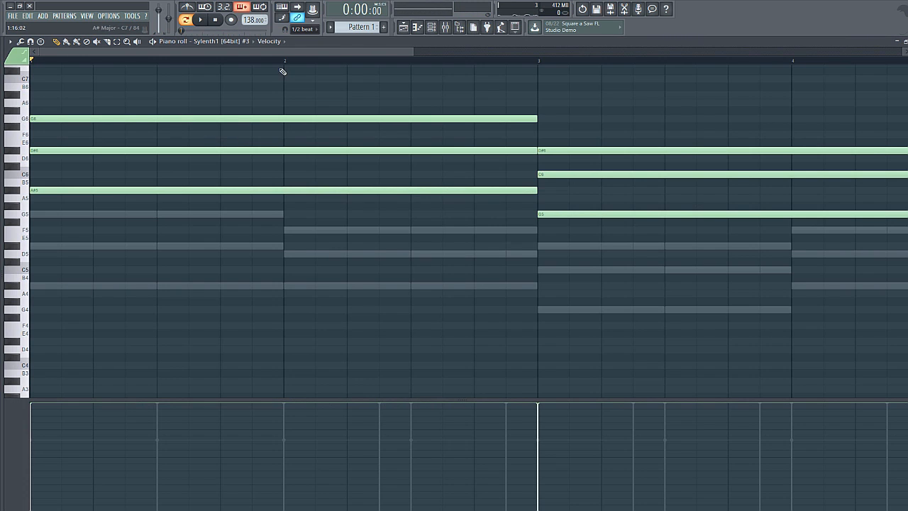
pyautogui.moveTo(413, 51); pyautogui.dragTo(808, 52)
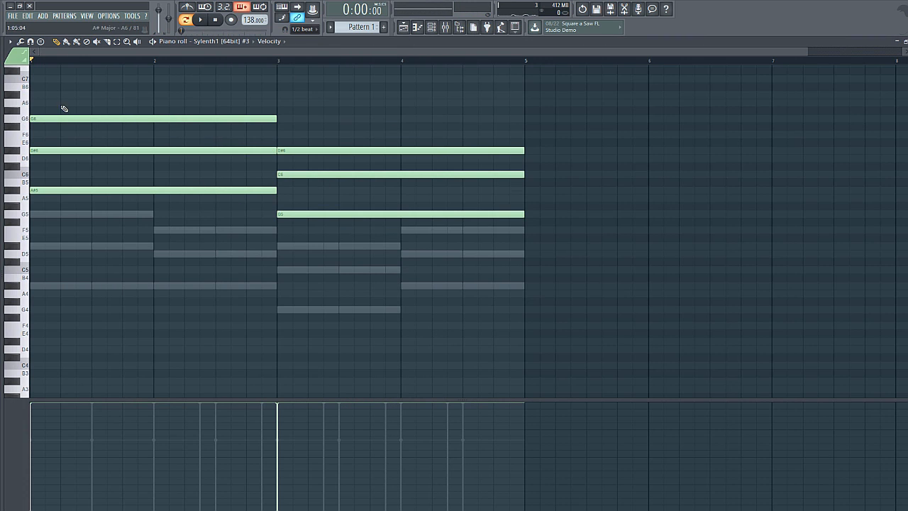
pyautogui.click(897, 43)
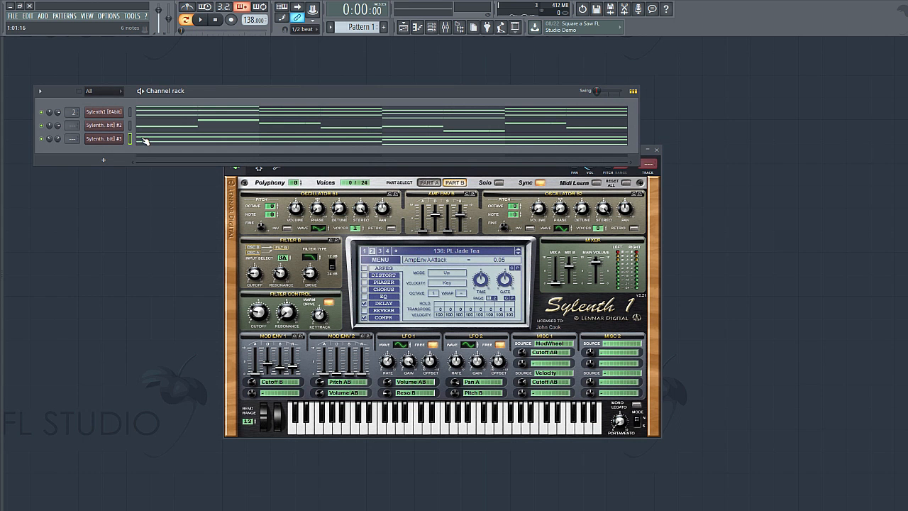
pyautogui.rightClick(45, 139)
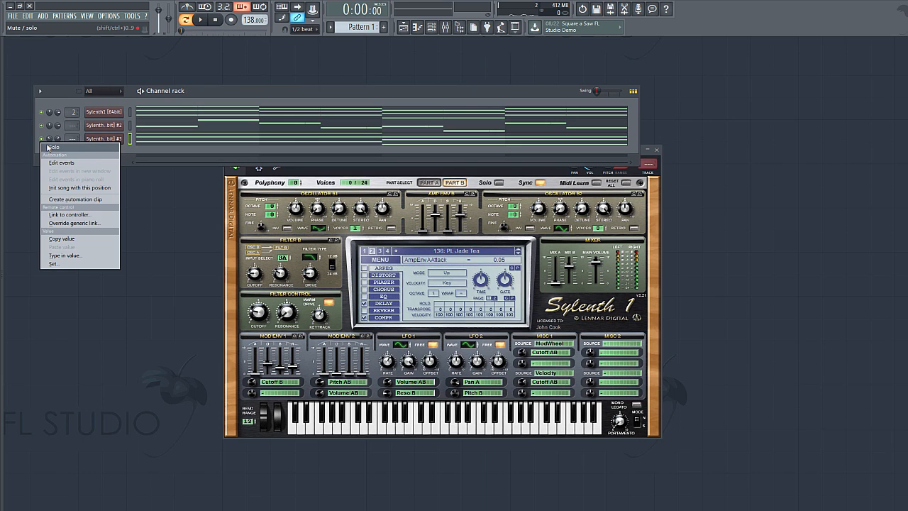
pyautogui.click(93, 151)
pyautogui.click(202, 20)
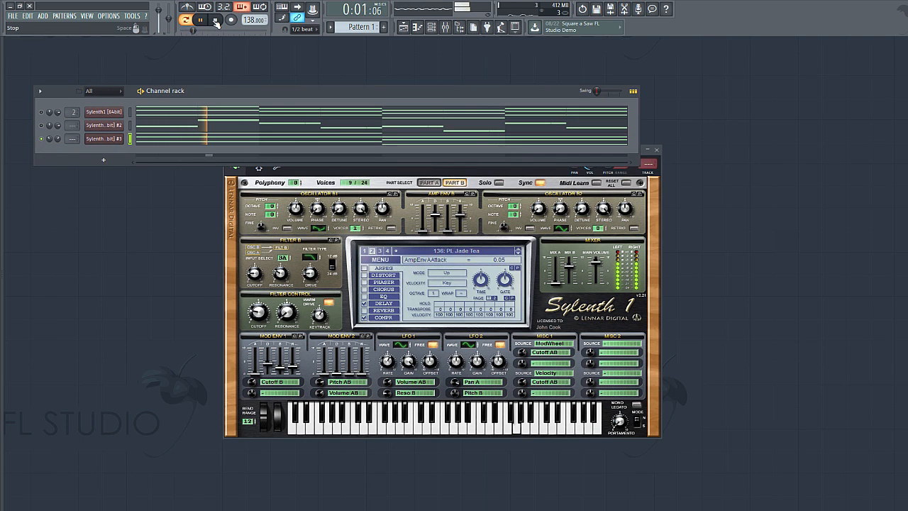
pyautogui.press('space')
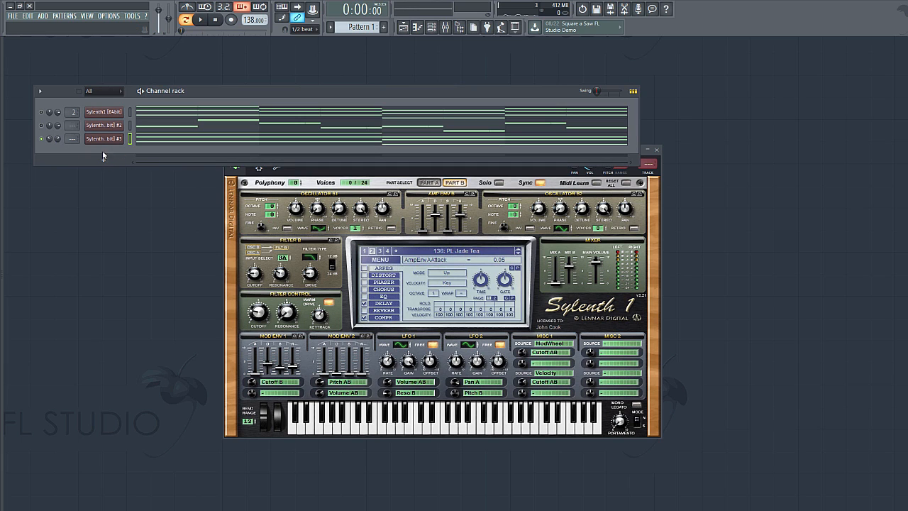
# - Unmute the other channels by ending the solo, and examine the Sylenth1 #3 chord notes in the piano roll
pyautogui.rightClick(42, 138)
pyautogui.click(196, 142)
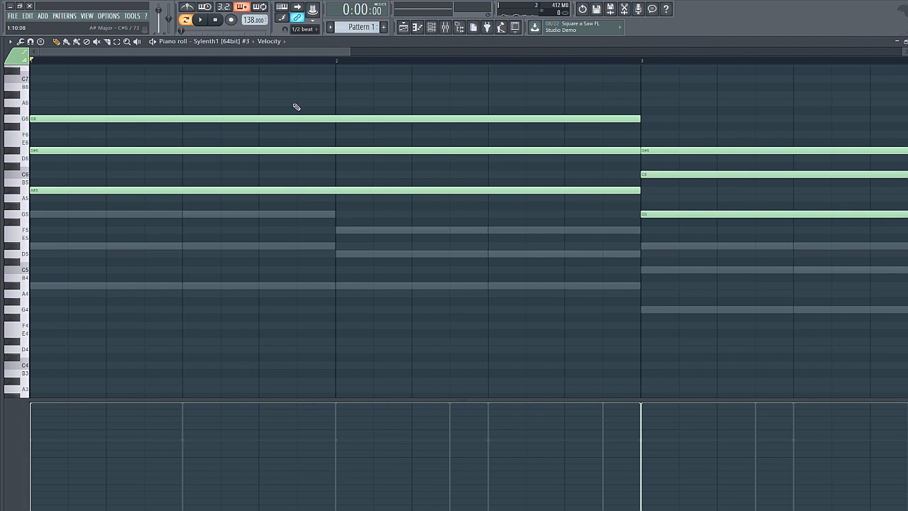
pyautogui.scroll(-4, 346, 51)
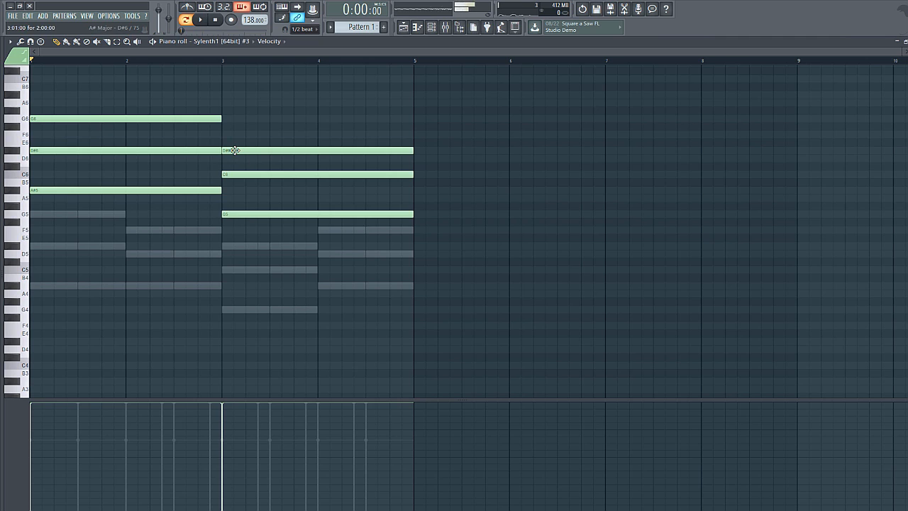
pyautogui.moveTo(234, 212)
pyautogui.mouseDown()
pyautogui.moveTo(237, 110)
pyautogui.moveTo(229, 214)
pyautogui.mouseUp()
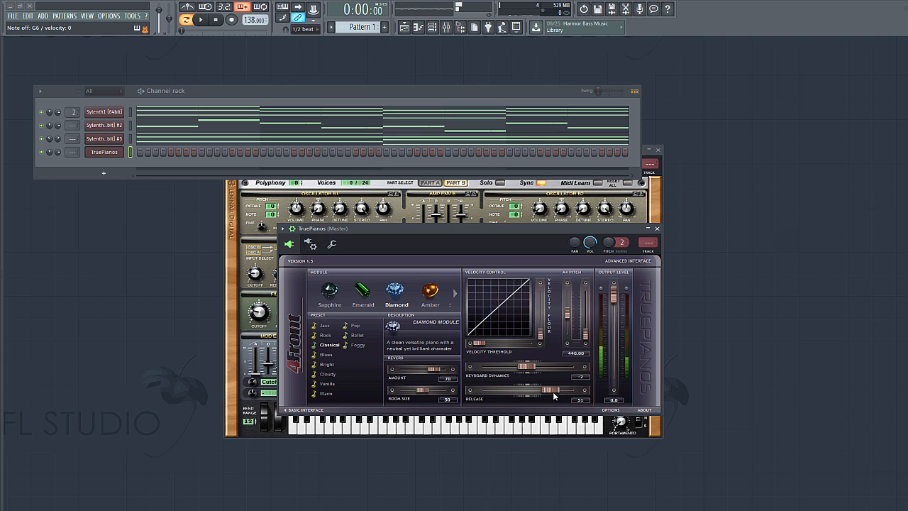
# - Adjust the TruePianos sound to a reverb amount of 77 and a release of 52
pyautogui.moveTo(553, 391); pyautogui.dragTo(480, 391)
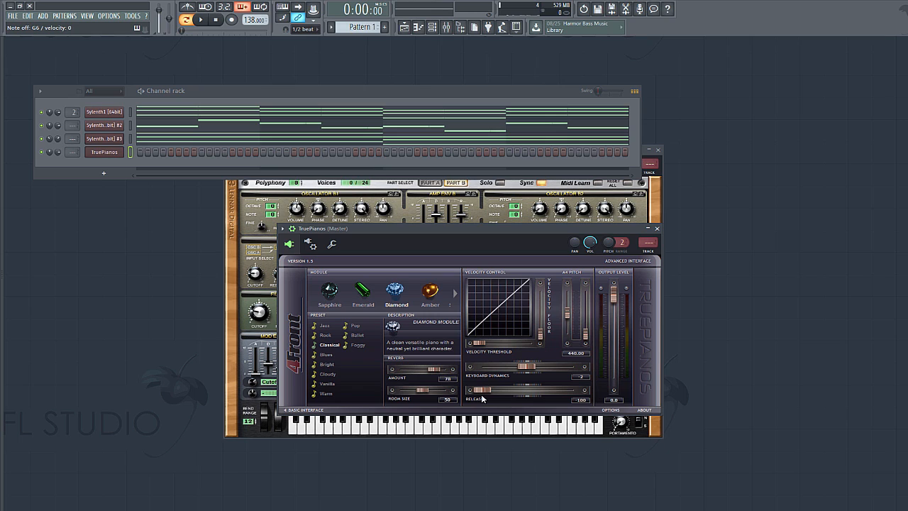
pyautogui.moveTo(438, 374); pyautogui.dragTo(429, 384)
pyautogui.moveTo(488, 390); pyautogui.dragTo(552, 394)
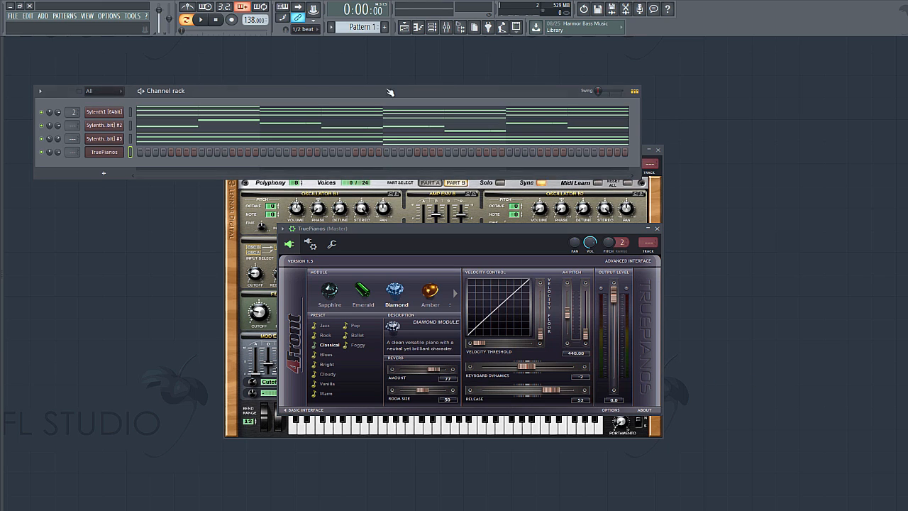
# - Record TruePianos chords with the metronome on, four hits per bar: A#6-D#7-G7, A#6-D7-F7, G6-C7-D#7, A#6-D7-F7
pyautogui.click(231, 19)
pyautogui.click(202, 8)
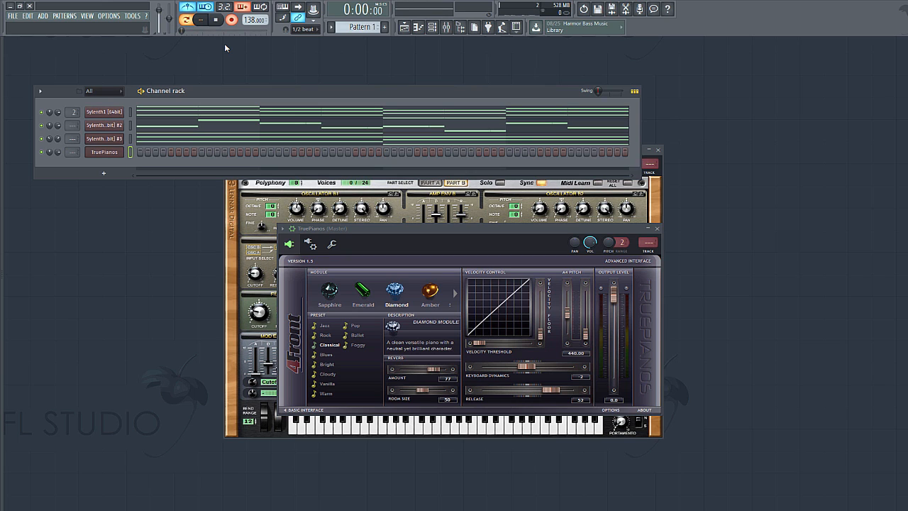
pyautogui.press('space')
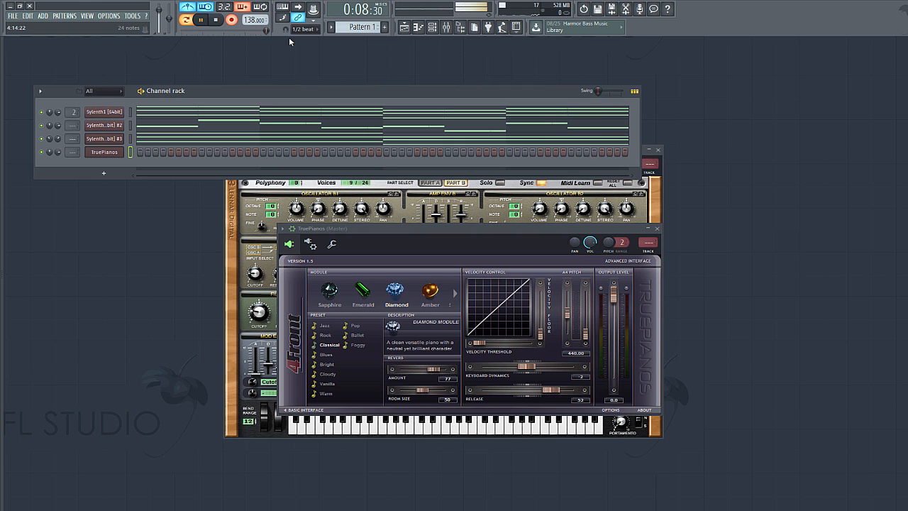
pyautogui.press('space')
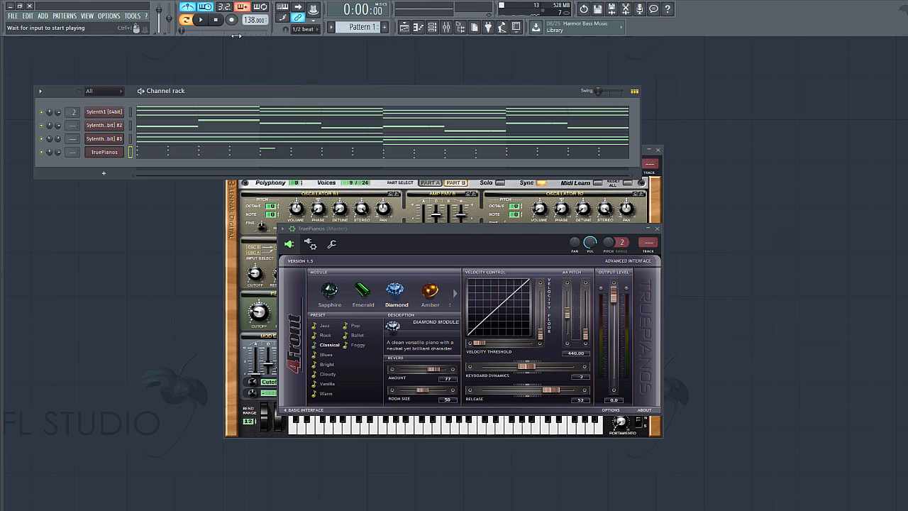
# - Apply Quick legato to the recorded TruePianos notes in the piano roll
pyautogui.click(253, 152)
pyautogui.scroll(-2, 558, 66)
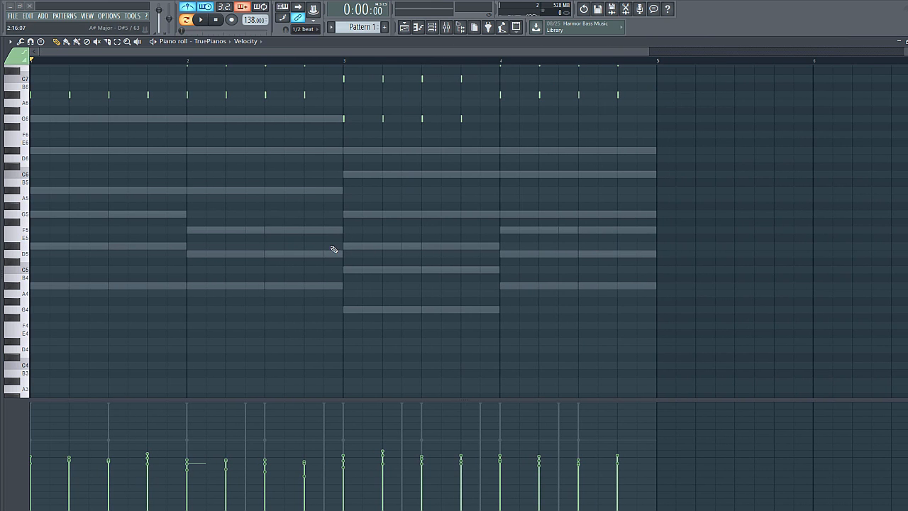
pyautogui.scroll(3, 334, 249)
pyautogui.click(10, 42)
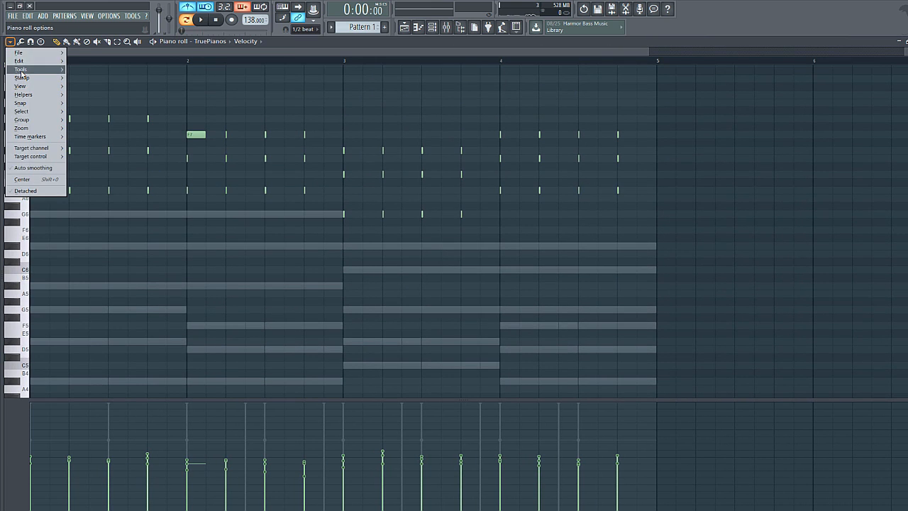
pyautogui.moveTo(21, 70)
pyautogui.click(82, 81)
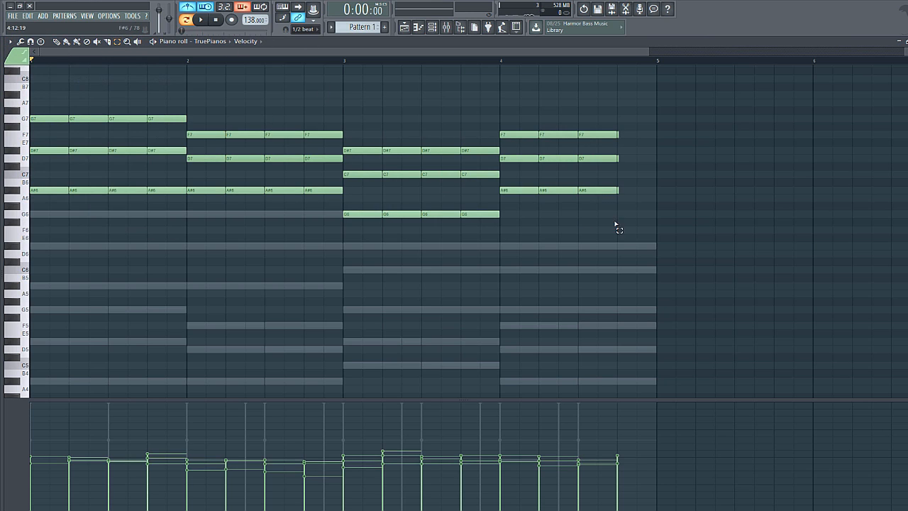
# - Extend the last TruePianos chord's F7, D7 and A#6 notes to the end of bar 4
pyautogui.keyDown('ctrl'); pyautogui.click(599, 190); pyautogui.keyUp('ctrl')
pyautogui.moveTo(627, 201); pyautogui.dragTo(622, 136)
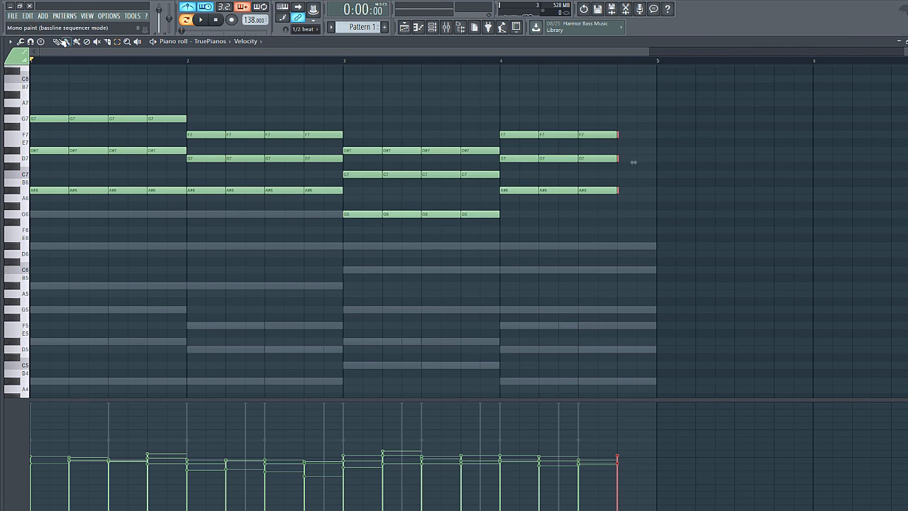
pyautogui.moveTo(619, 133); pyautogui.dragTo(657, 135)
pyautogui.click(600, 156)
pyautogui.click(628, 159)
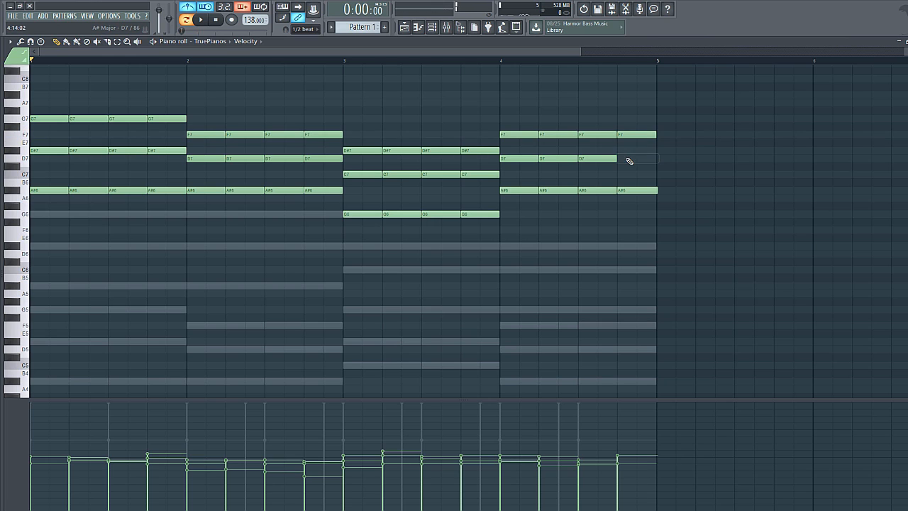
pyautogui.click(619, 189)
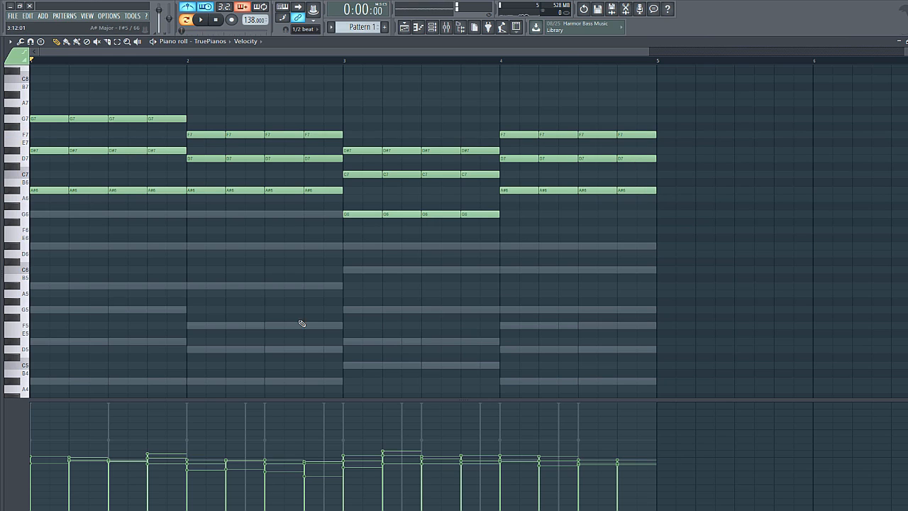
# - Strum the TruePianos chords with a start time strength of 0:04
pyautogui.click(10, 41)
pyautogui.moveTo(35, 77)
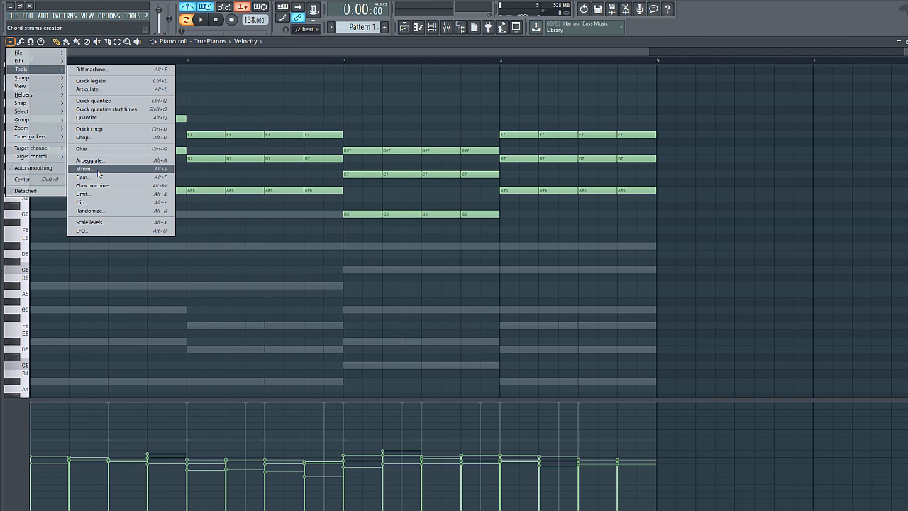
pyautogui.click(92, 169)
pyautogui.moveTo(482, 214); pyautogui.dragTo(481, 224)
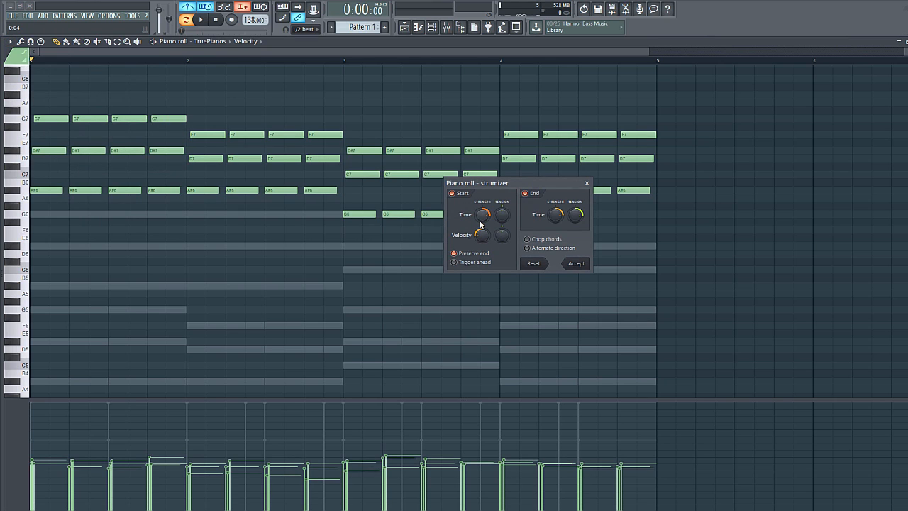
pyautogui.click(560, 261)
# - Play back the pattern with the strummed piano chords, close the piano roll, and stop playback
pyautogui.click(201, 20)
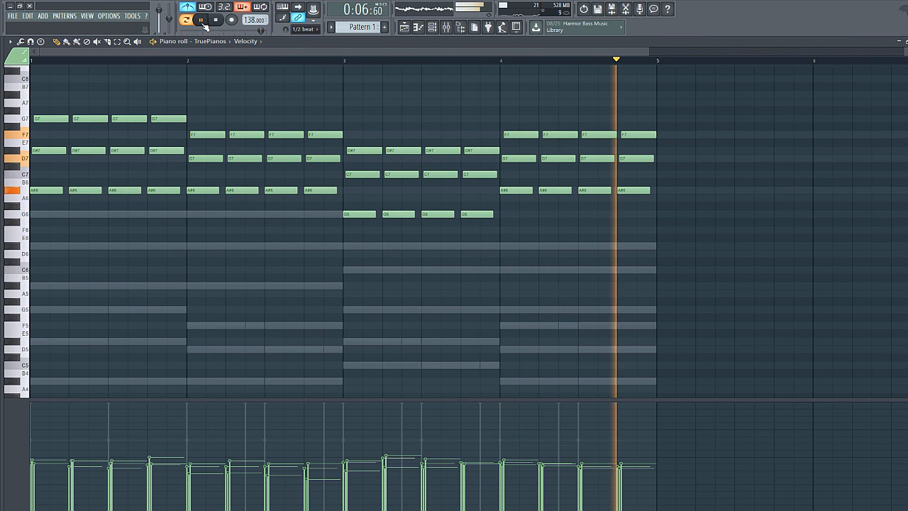
pyautogui.click(903, 41)
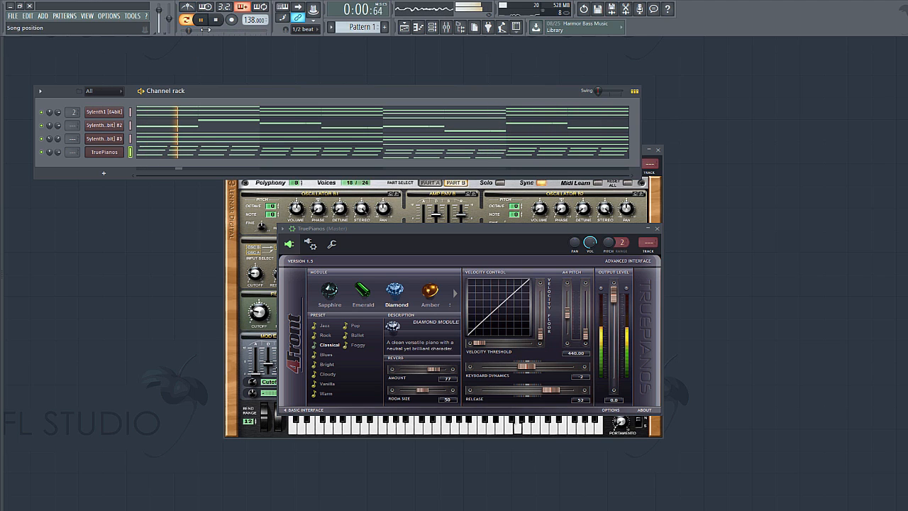
pyautogui.click(215, 20)
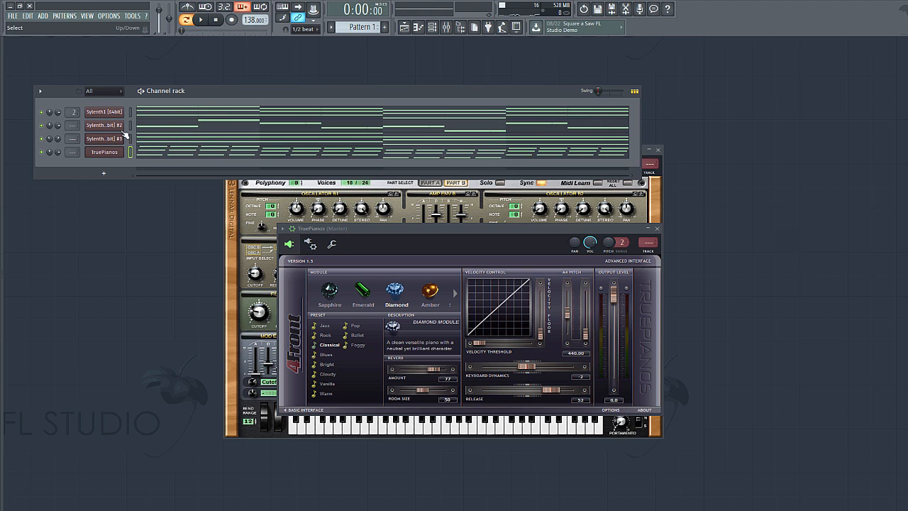